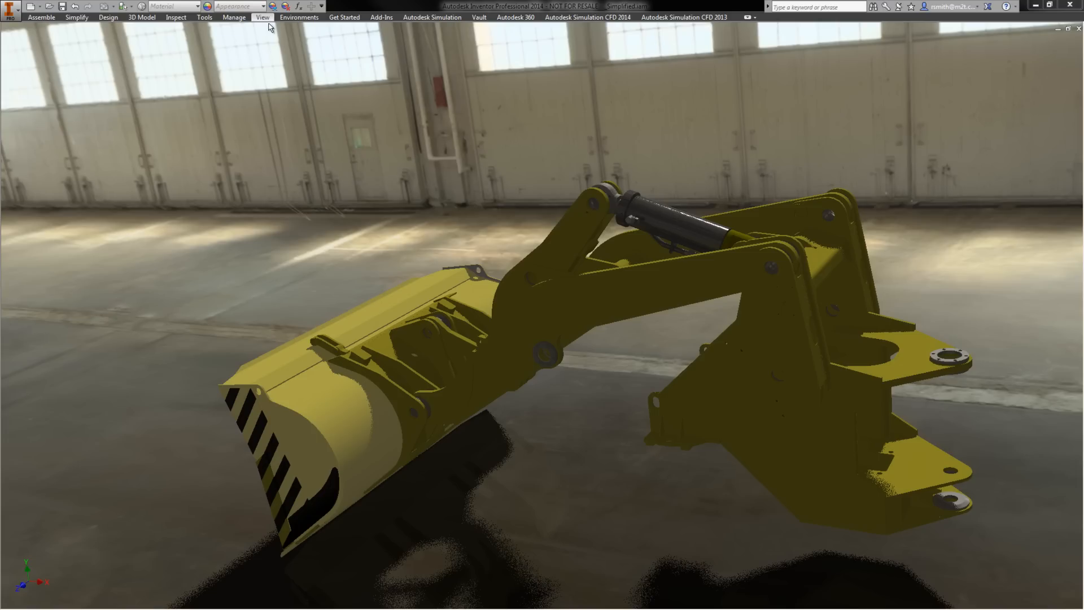
# Step: Exit Clean Screen to restore the full interface, and turn off reflections and shadows
pyautogui.click(265, 18)
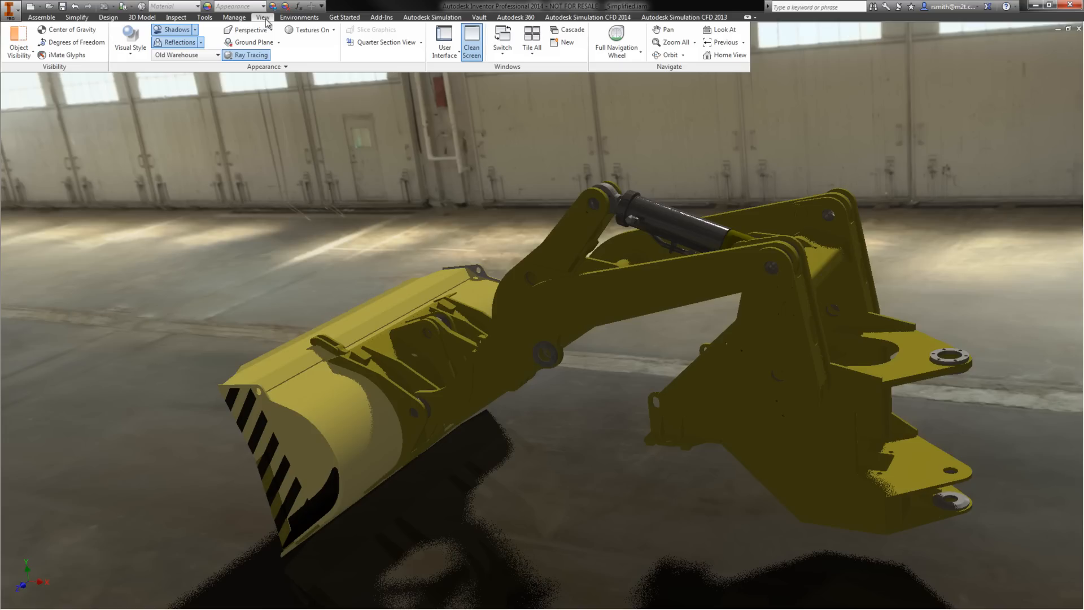
pyautogui.click(472, 51)
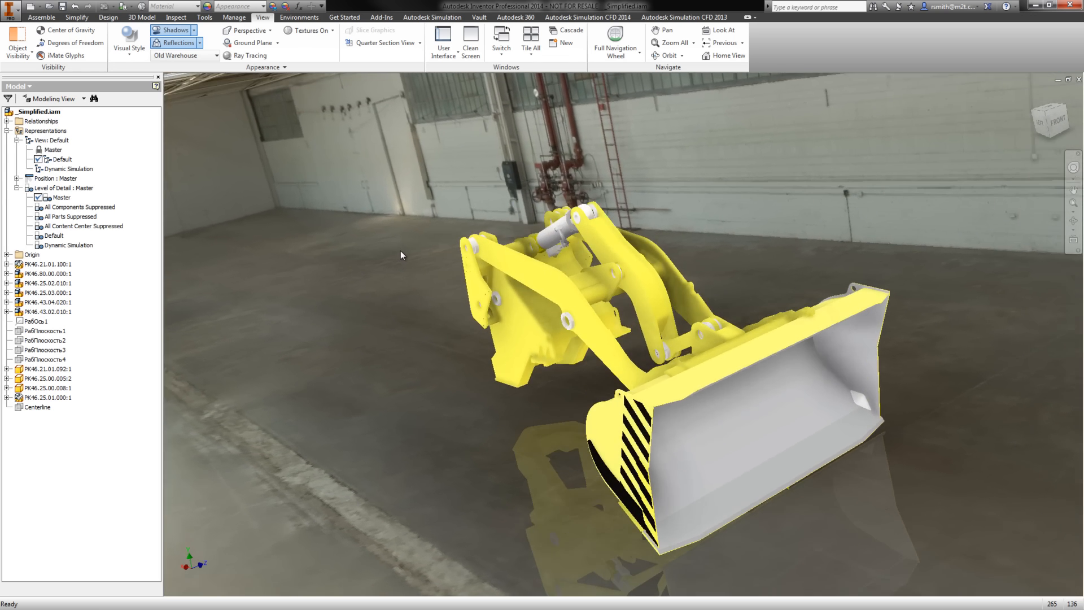
pyautogui.click(175, 43)
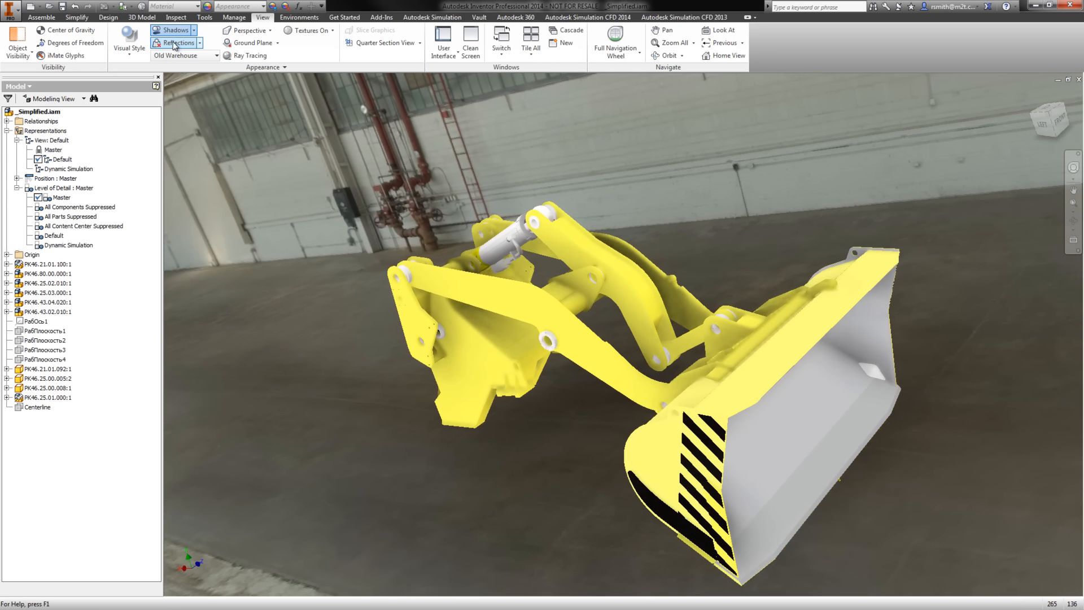
pyautogui.click(174, 30)
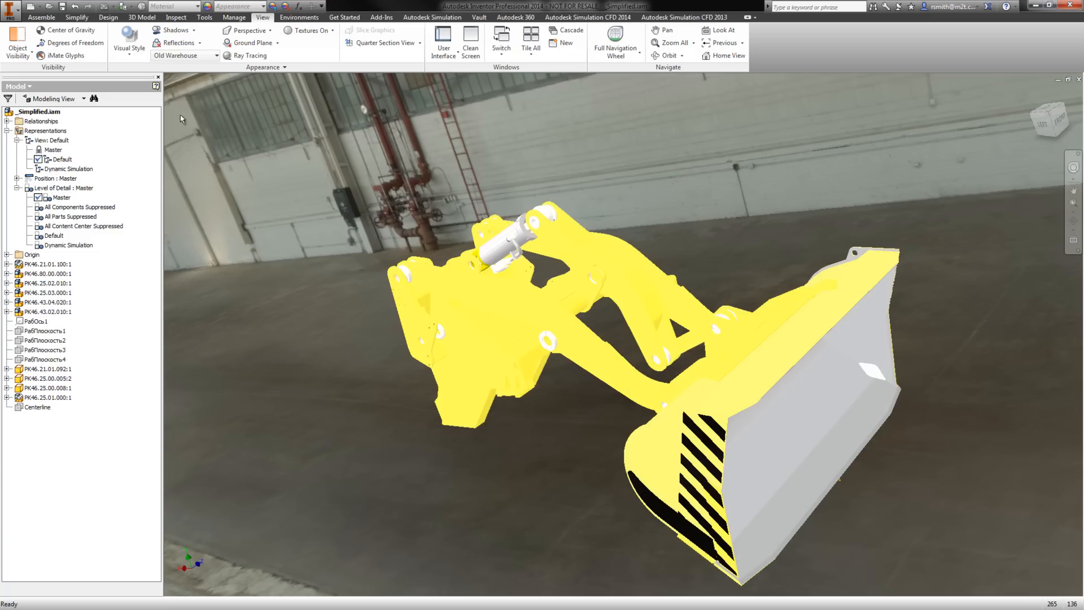
# Step: Set the lighting style to Default and switch the loader assembly to a shaded visual style
pyautogui.click(182, 55)
pyautogui.click(169, 79)
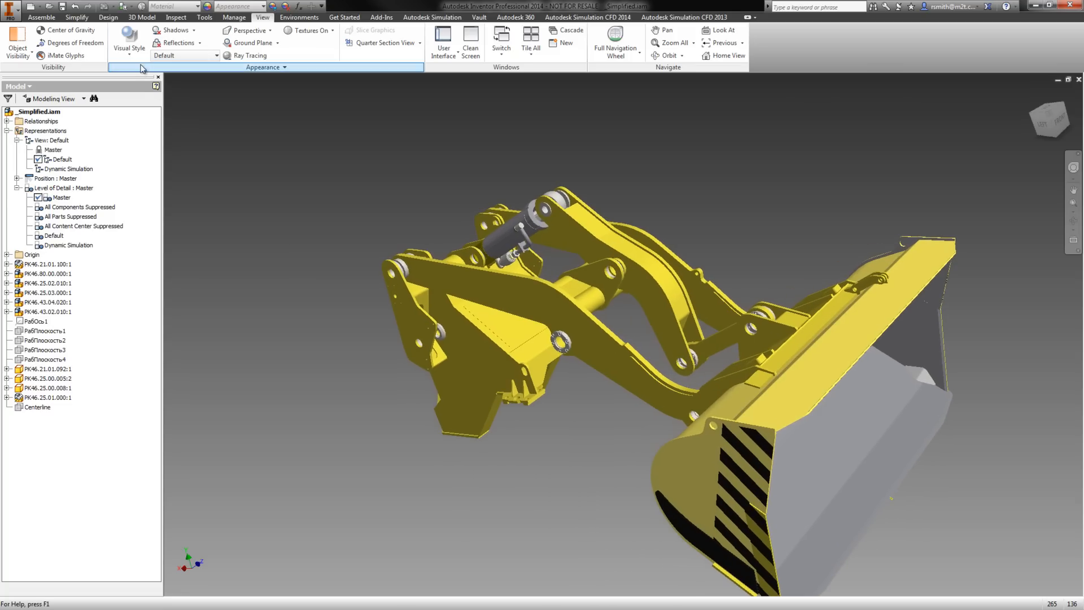
pyautogui.click(129, 41)
pyautogui.click(159, 114)
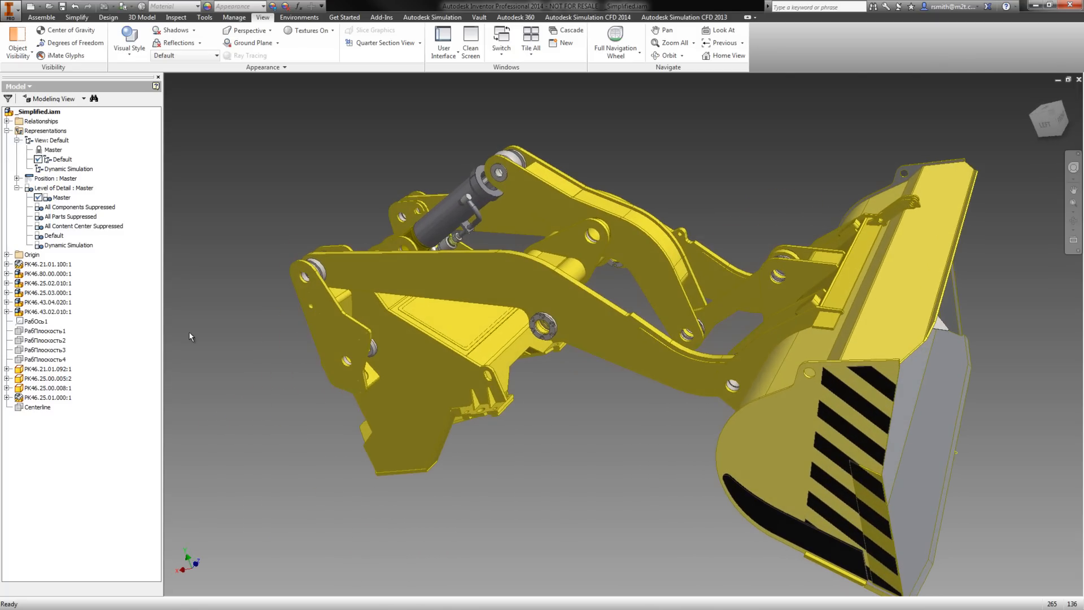
# Step: Compare the Master and Dynamic Simulation levels of detail on the hydraulic cylinder, leaving Dynamic Simulation active
pyautogui.doubleClick(66, 245)
pyautogui.scroll(3, 452, 329)
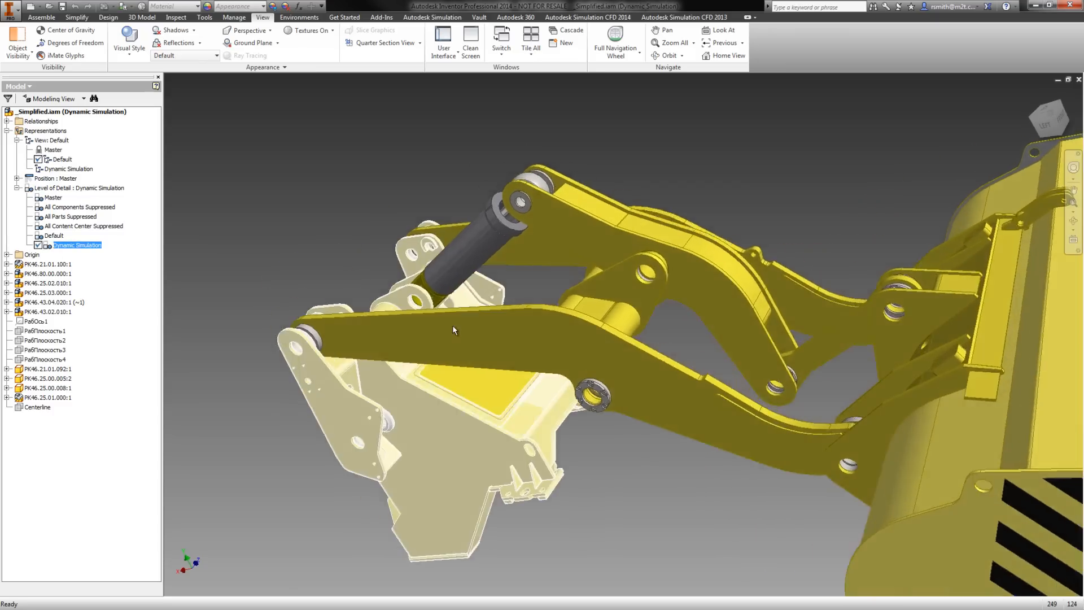
pyautogui.click(54, 197)
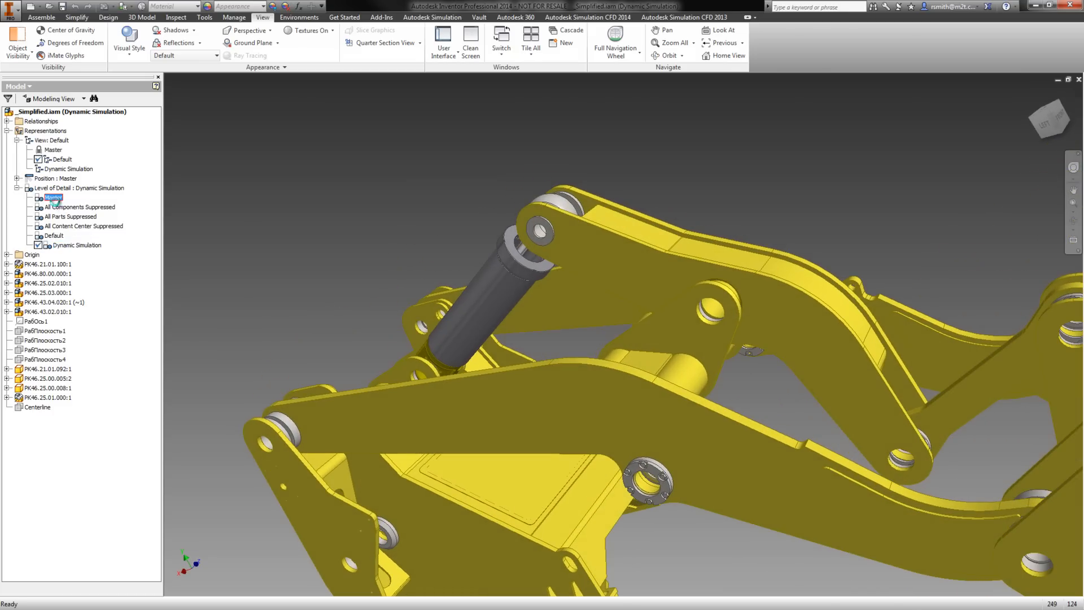
pyautogui.doubleClick(54, 198)
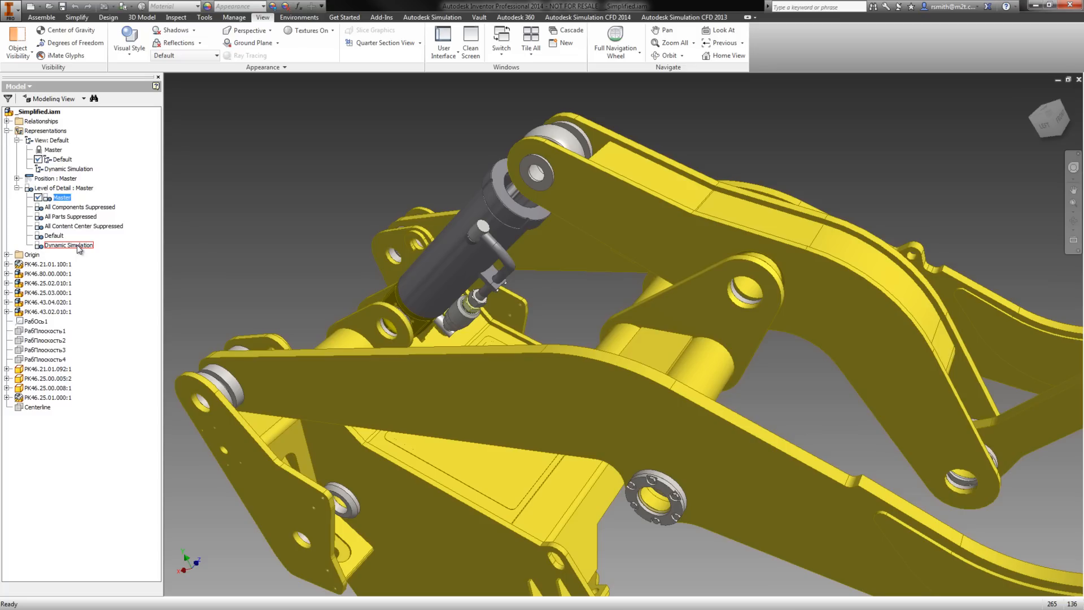
pyautogui.doubleClick(77, 245)
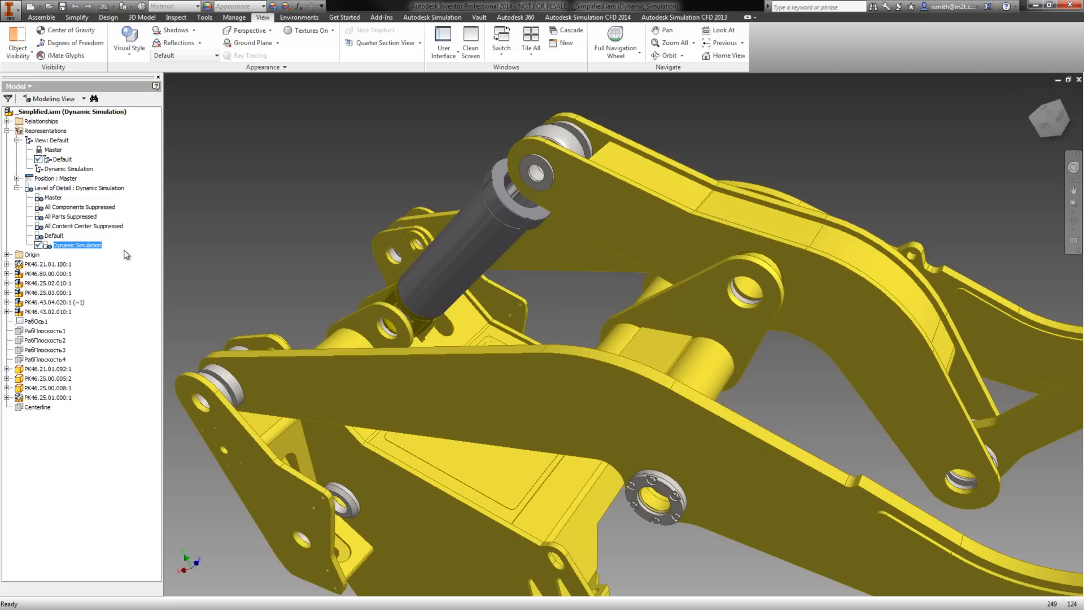
pyautogui.scroll(-5, 124, 254)
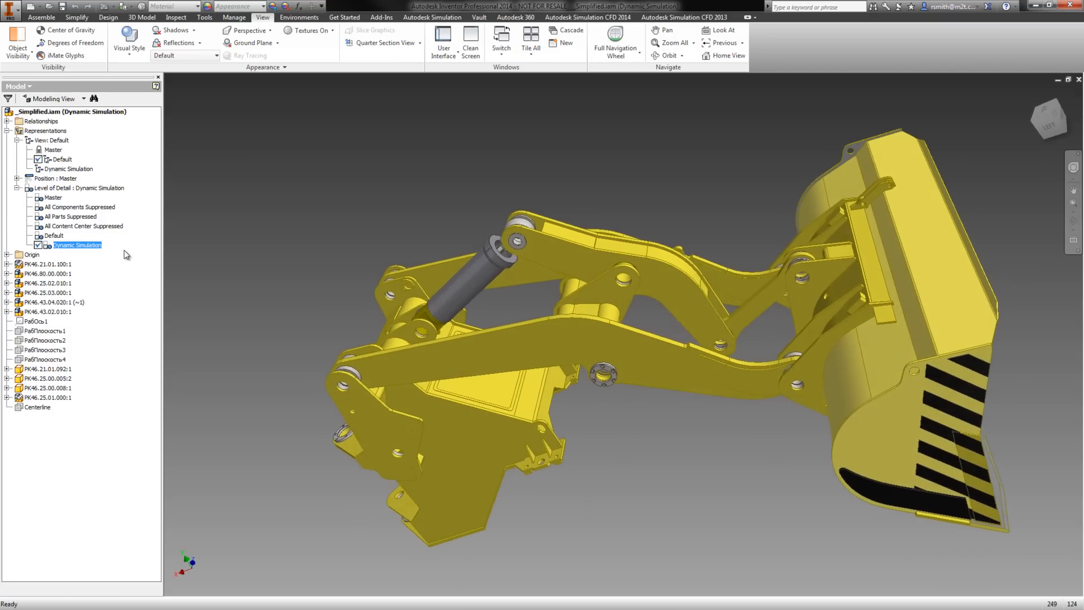
# Step: Enter the Dynamic Simulation environment and move the Simulation Player clear of the loader model
pyautogui.click(299, 17)
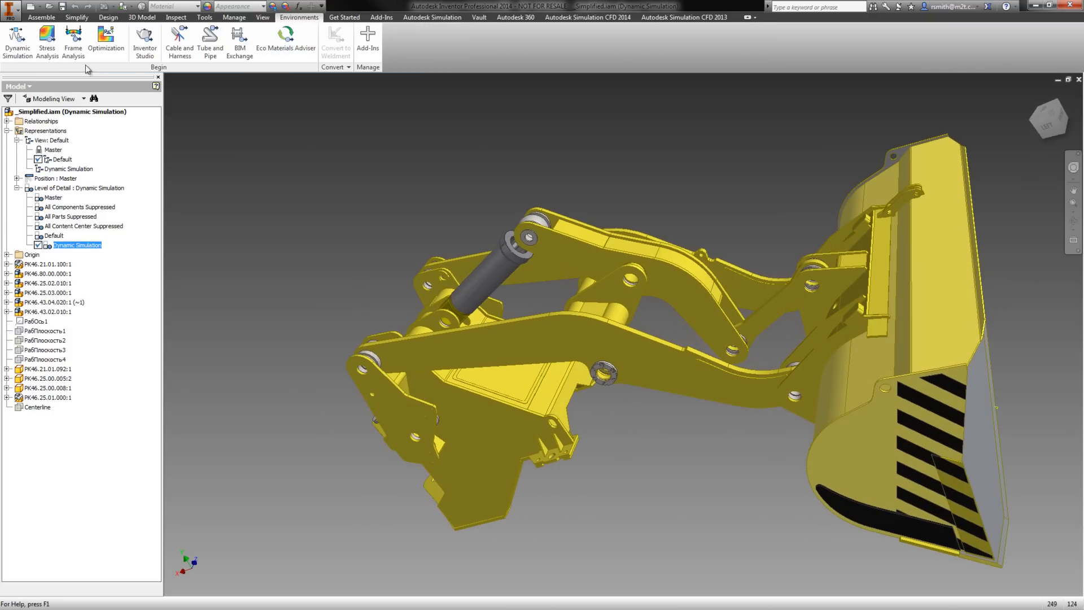
pyautogui.click(32, 61)
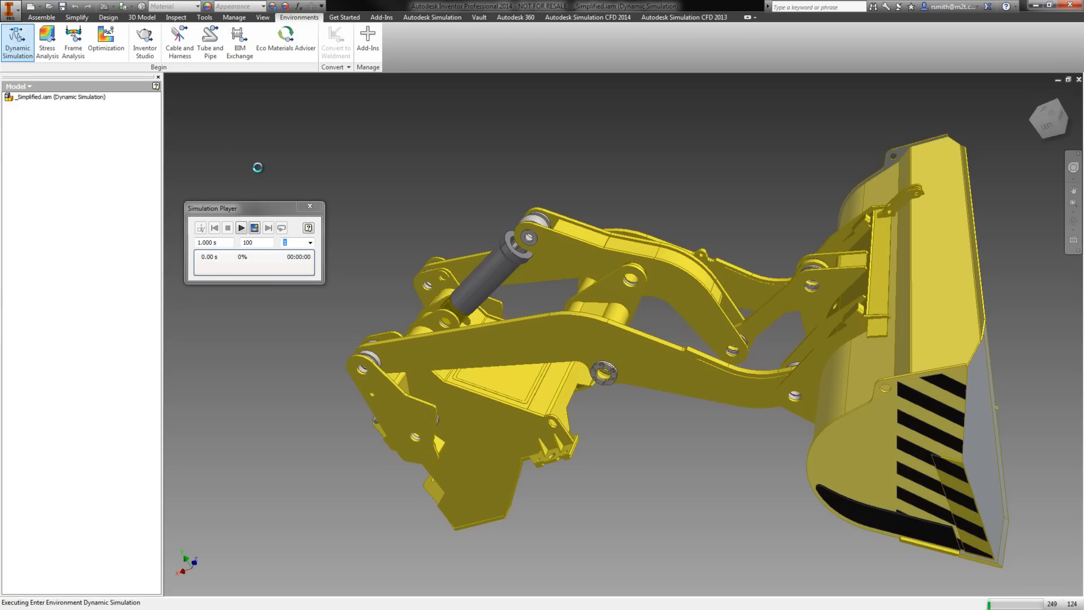
pyautogui.moveTo(262, 216); pyautogui.dragTo(252, 112)
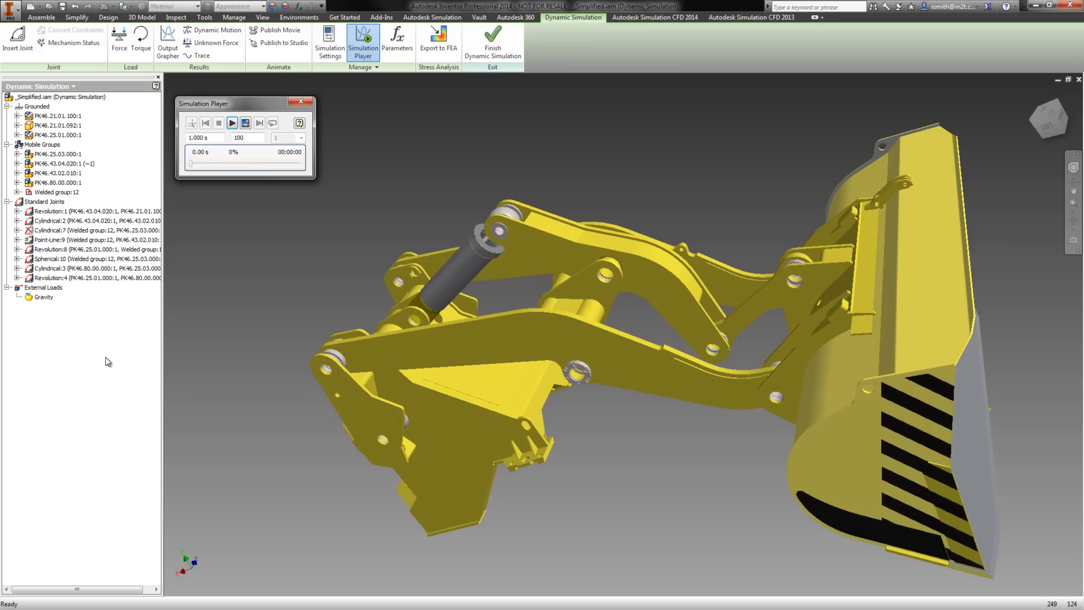
# Step: Highlight the first two grounded components on the model, and collapse the Grounded group
pyautogui.click(76, 116)
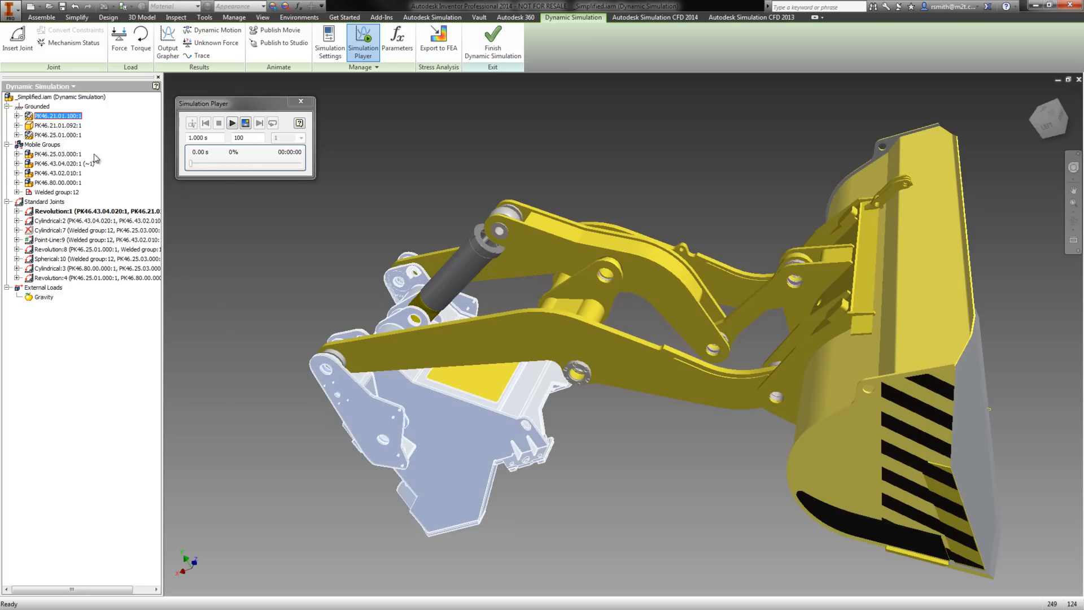
pyautogui.press('Down')
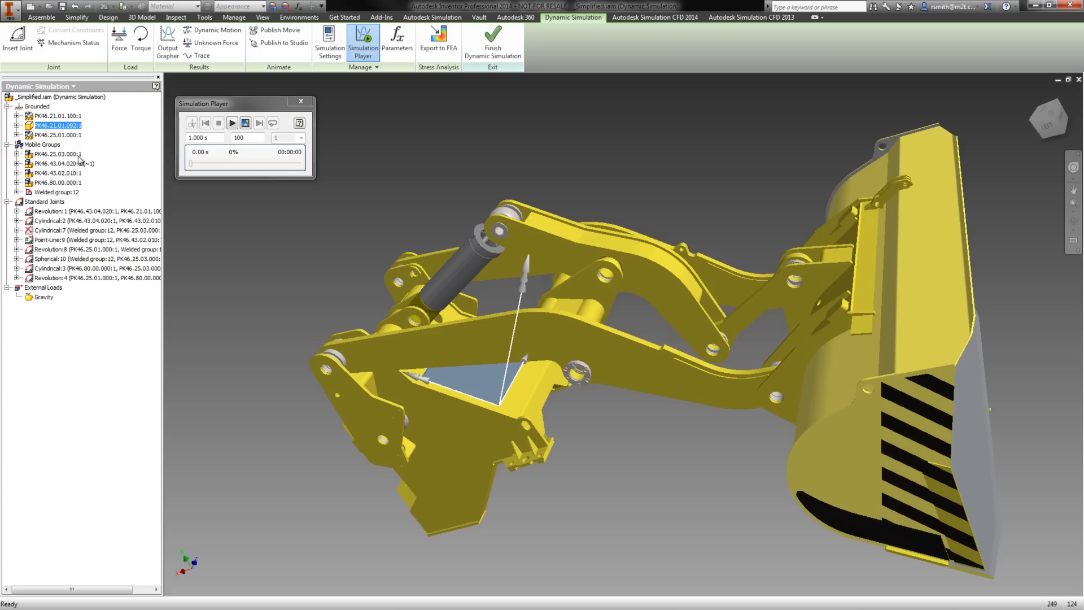
pyautogui.click(7, 106)
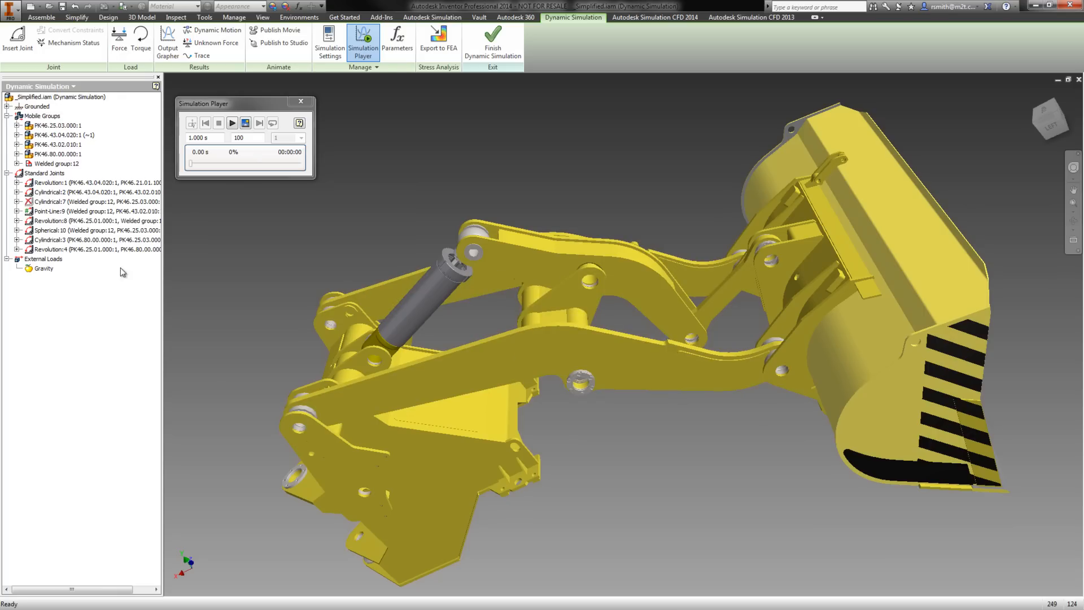
# Step: Examine the Cylindrical:2 joint, the hydraulic cylinder body and the grounded frame it pivots on
pyautogui.click(95, 194)
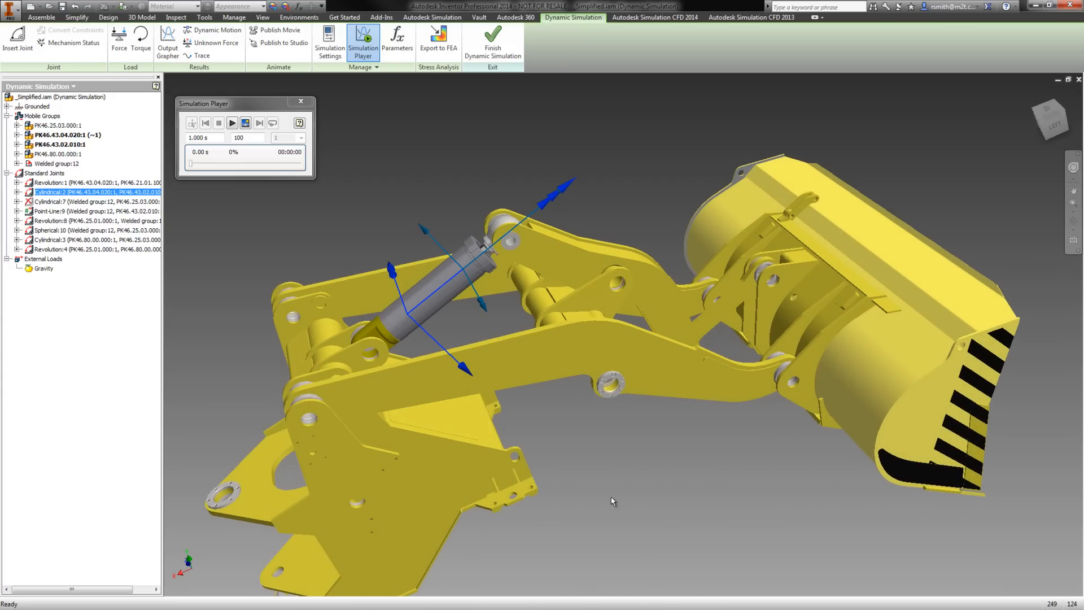
pyautogui.click(425, 300)
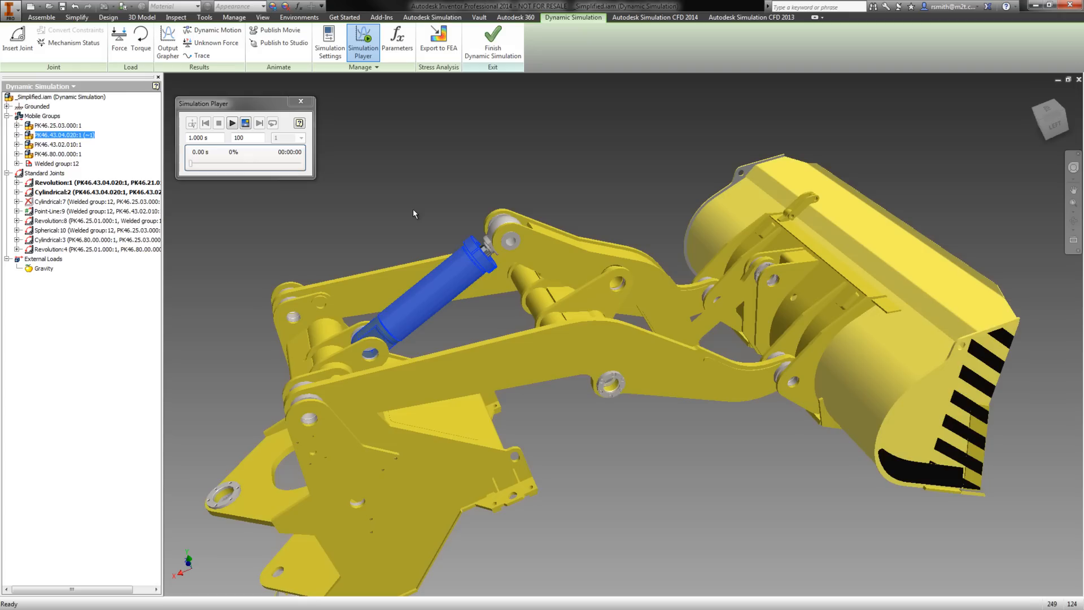
pyautogui.click(407, 176)
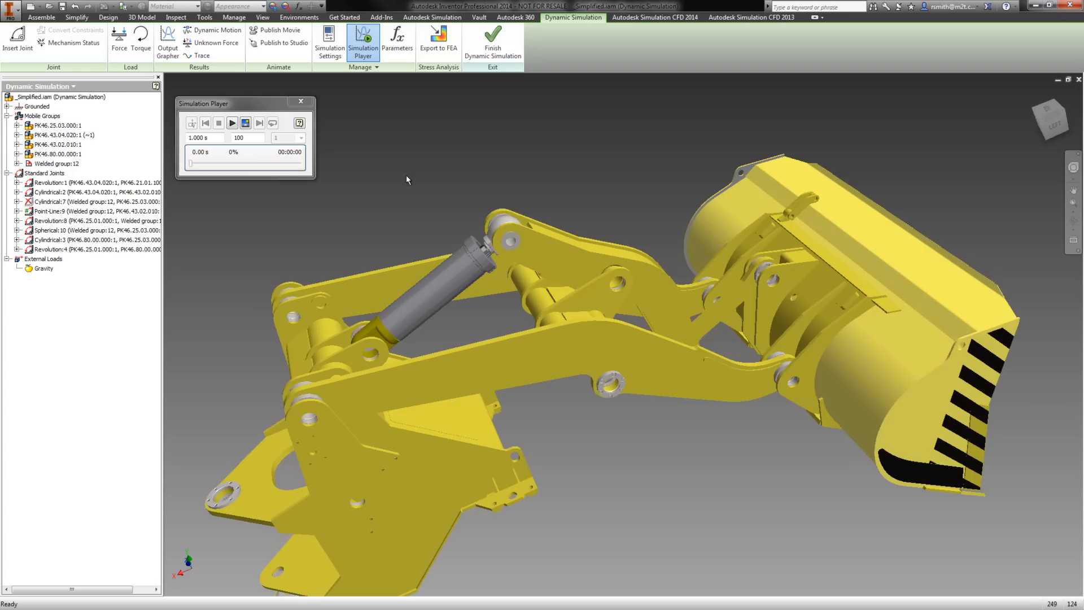
pyautogui.click(485, 268)
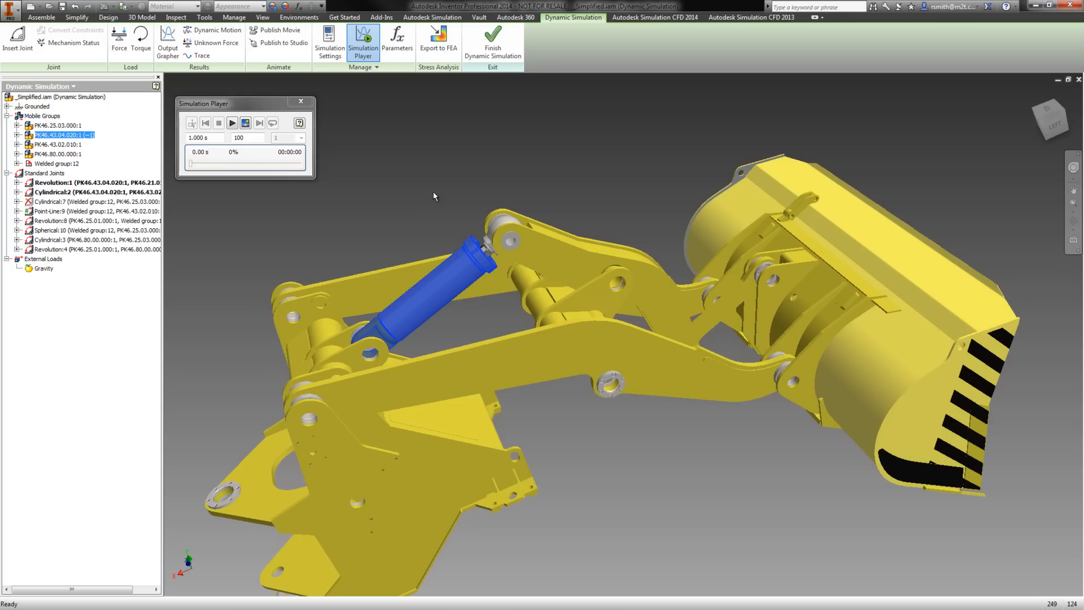
pyautogui.keyDown('shift'); pyautogui.moveTo(433, 192); pyautogui.dragTo(417, 170, button='middle'); pyautogui.keyUp('shift')
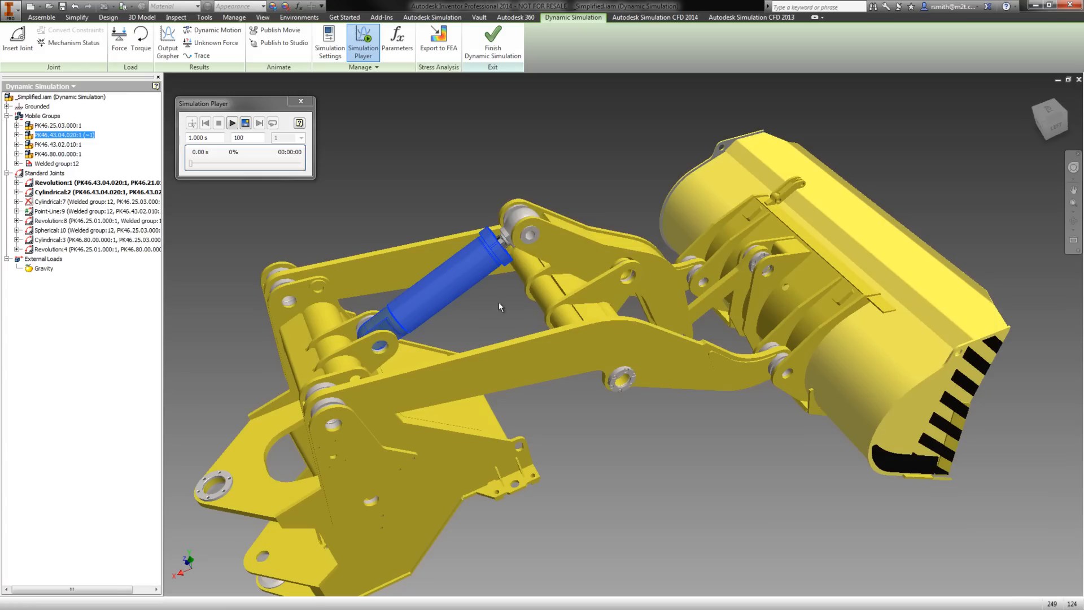
pyautogui.scroll(4, 499, 302)
pyautogui.scroll(2, 499, 303)
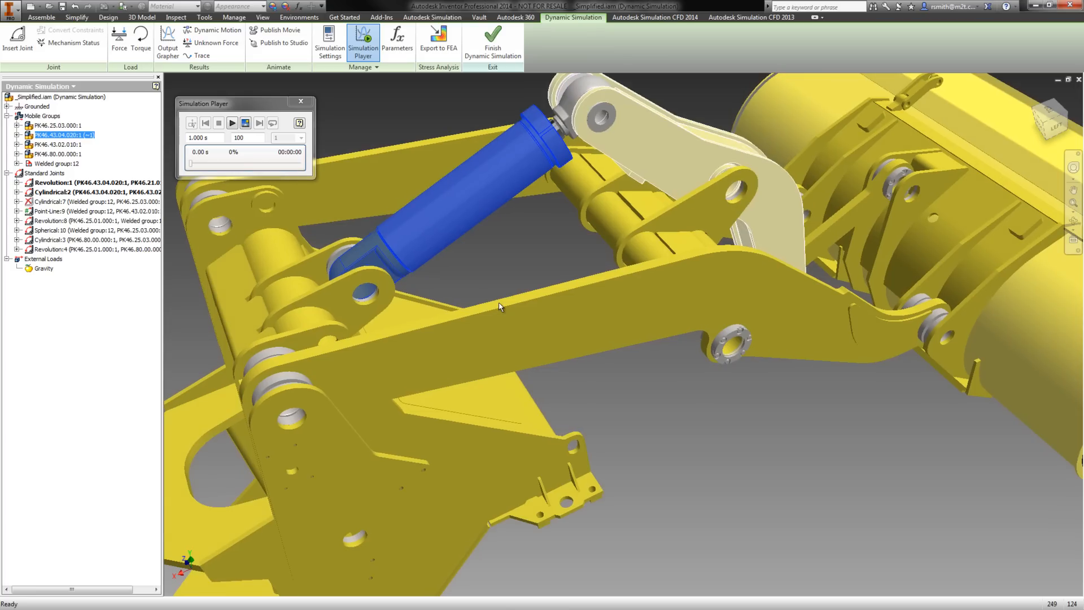
pyautogui.moveTo(370, 304); pyautogui.dragTo(416, 284)
pyautogui.click(420, 288)
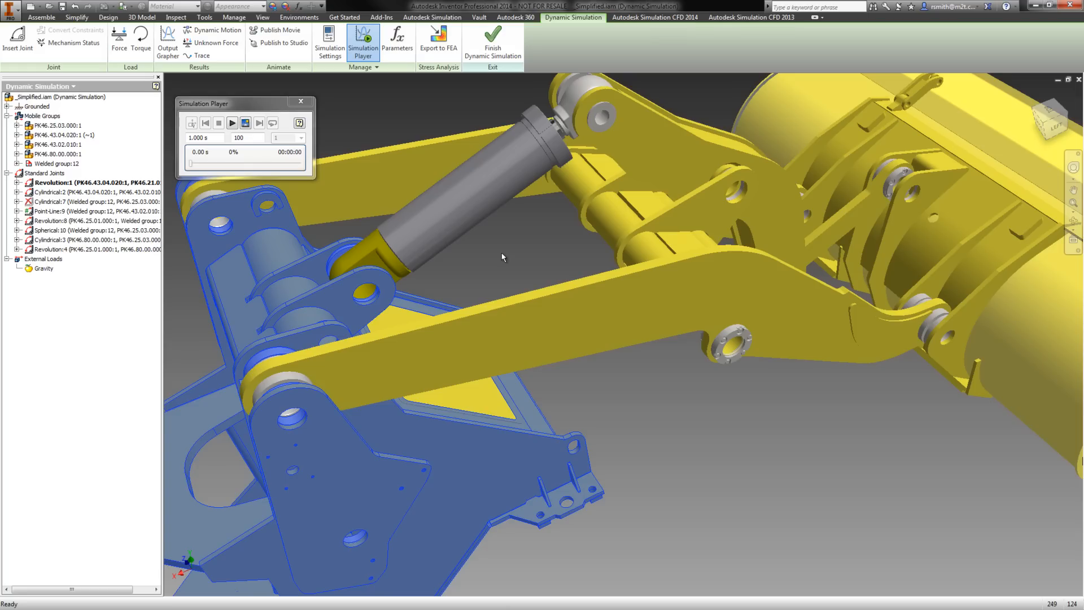
pyautogui.click(917, 468)
# Step: Apply a 1250 N force at the striped-side end of the bucket's cutting edge, reversed to point downward
pyautogui.keyDown('shift'); pyautogui.moveTo(917, 468); pyautogui.dragTo(711, 482, button='middle'); pyautogui.keyUp('shift')
pyautogui.scroll(-4, 816, 482)
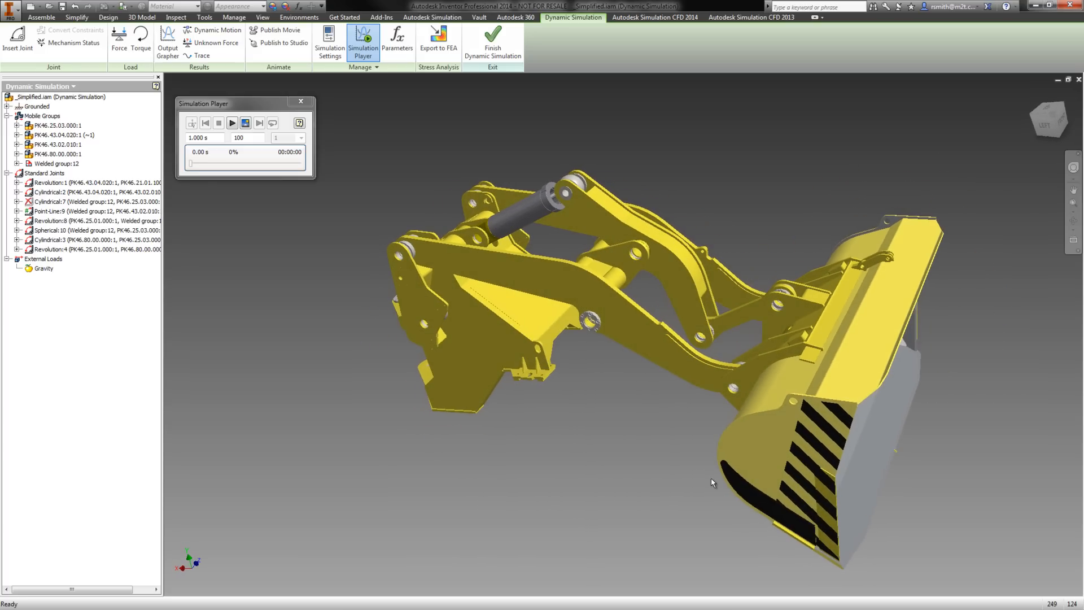
pyautogui.click(120, 38)
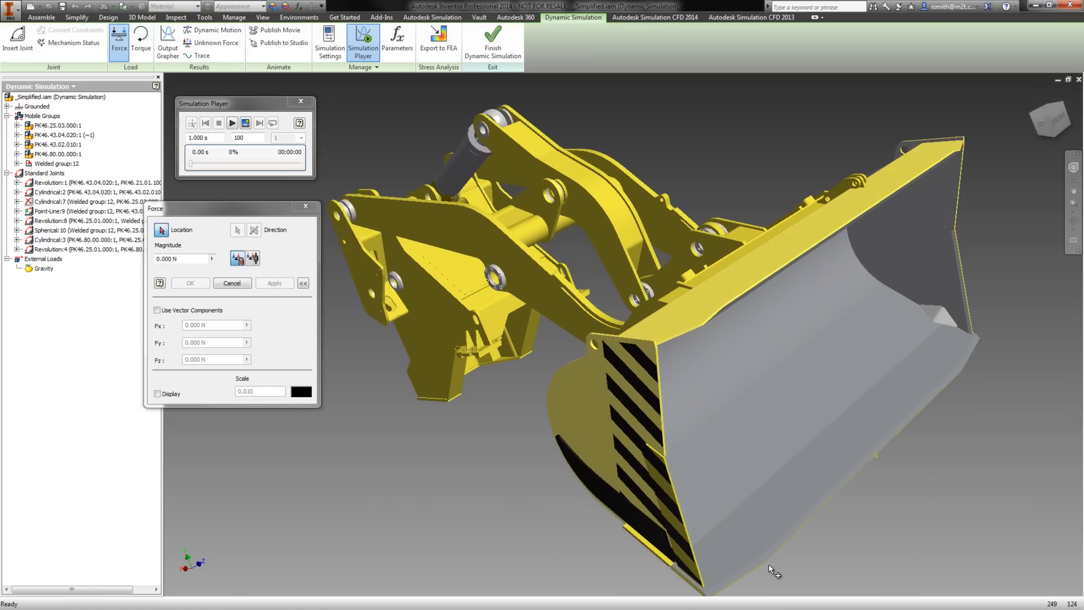
pyautogui.click(765, 561)
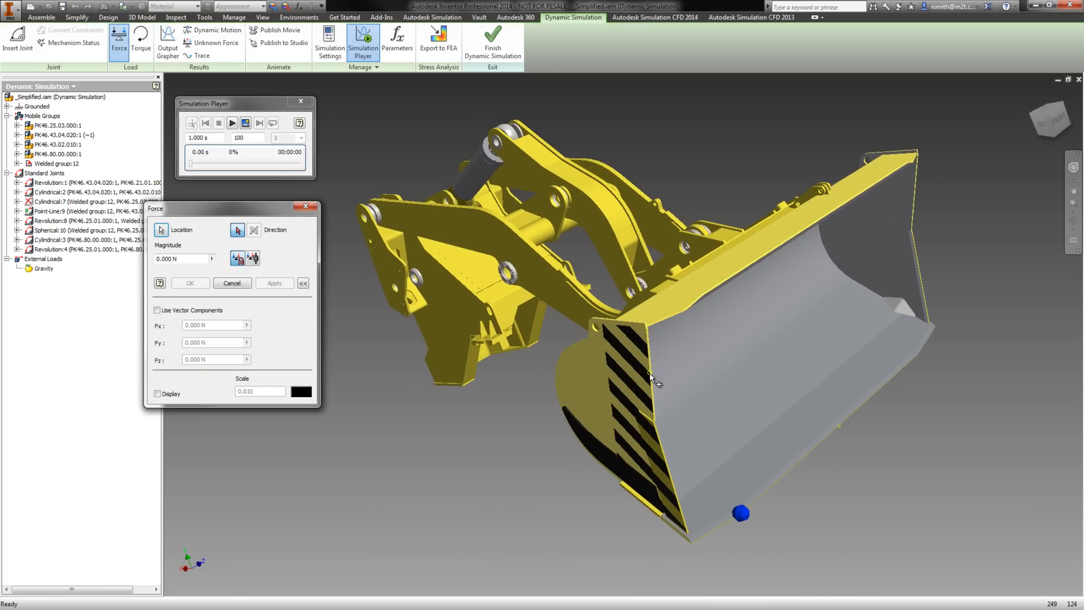
pyautogui.click(654, 386)
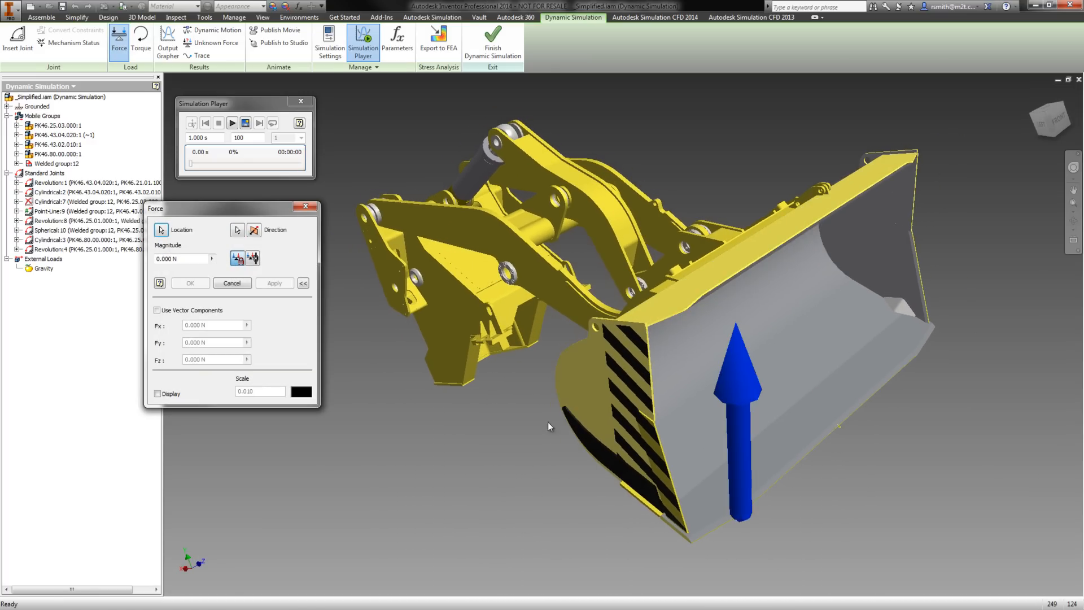
pyautogui.click(254, 230)
pyautogui.click(197, 258)
pyautogui.write('1250')
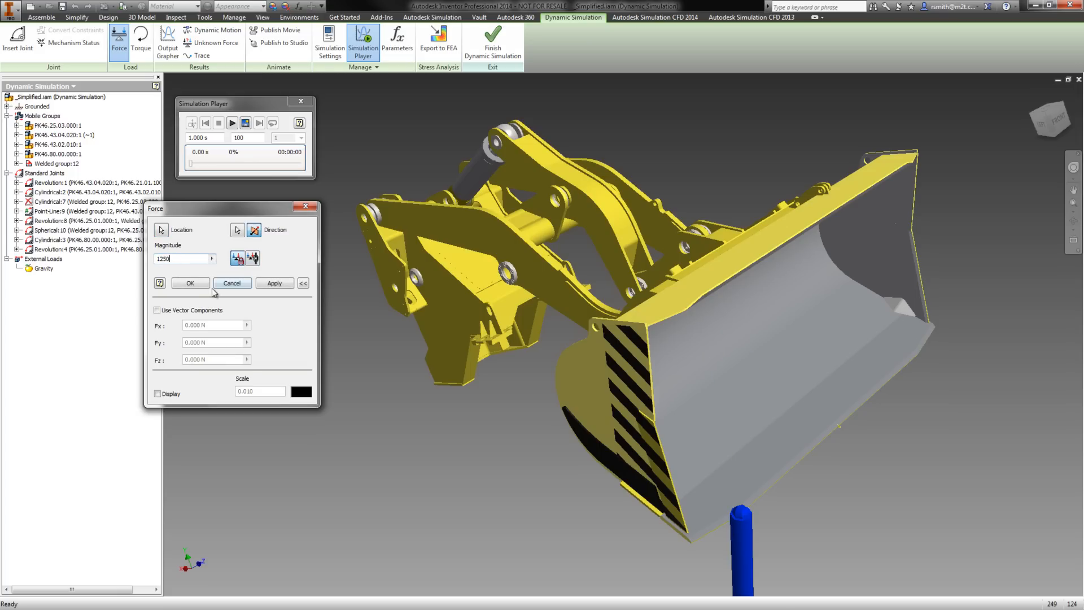
pyautogui.click(274, 283)
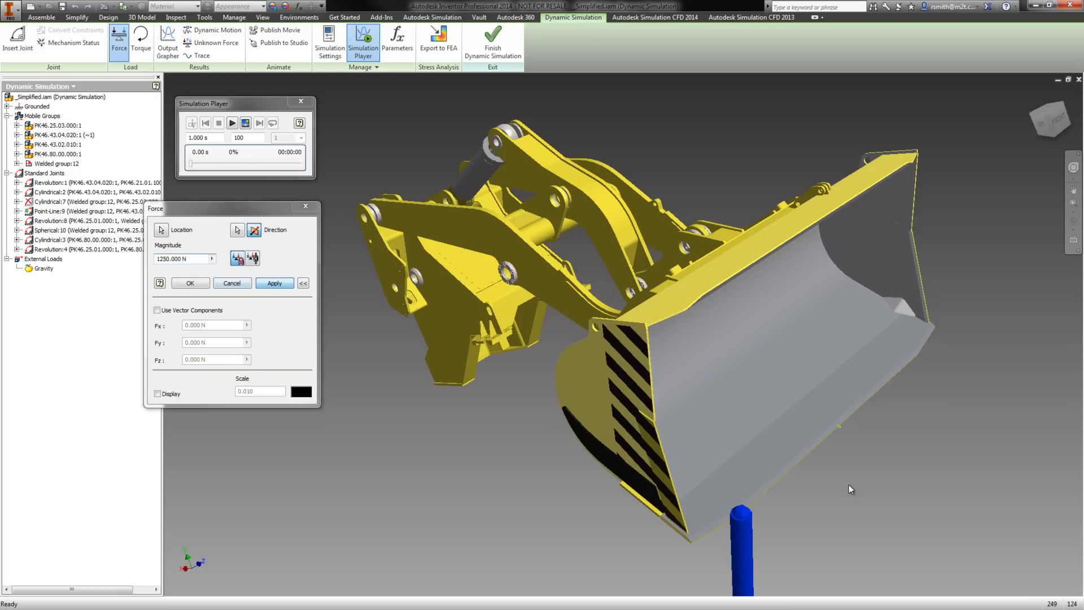
# Step: Add a second downward force of 1250 N at the opposite end of the bucket's cutting edge
pyautogui.click(919, 355)
pyautogui.click(913, 217)
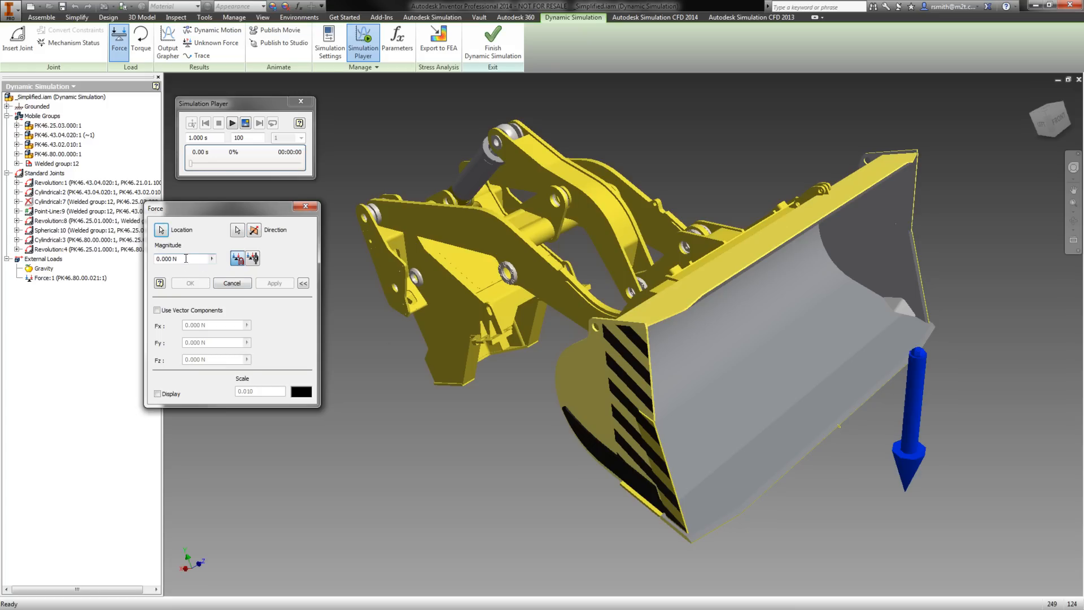
pyautogui.click(211, 258)
pyautogui.doubleClick(189, 256)
pyautogui.write('1250')
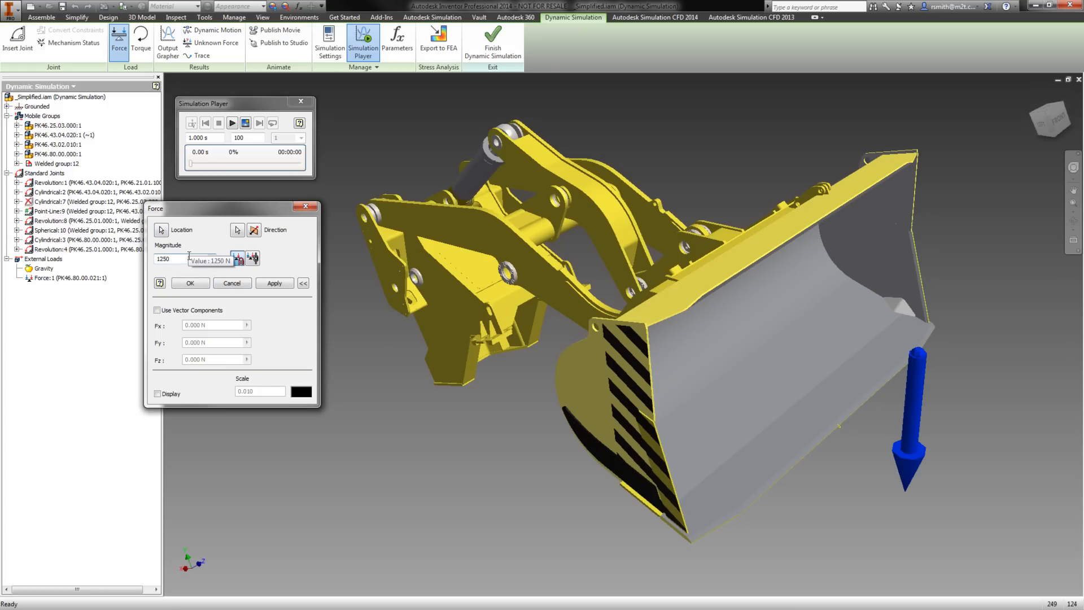
pyautogui.click(191, 283)
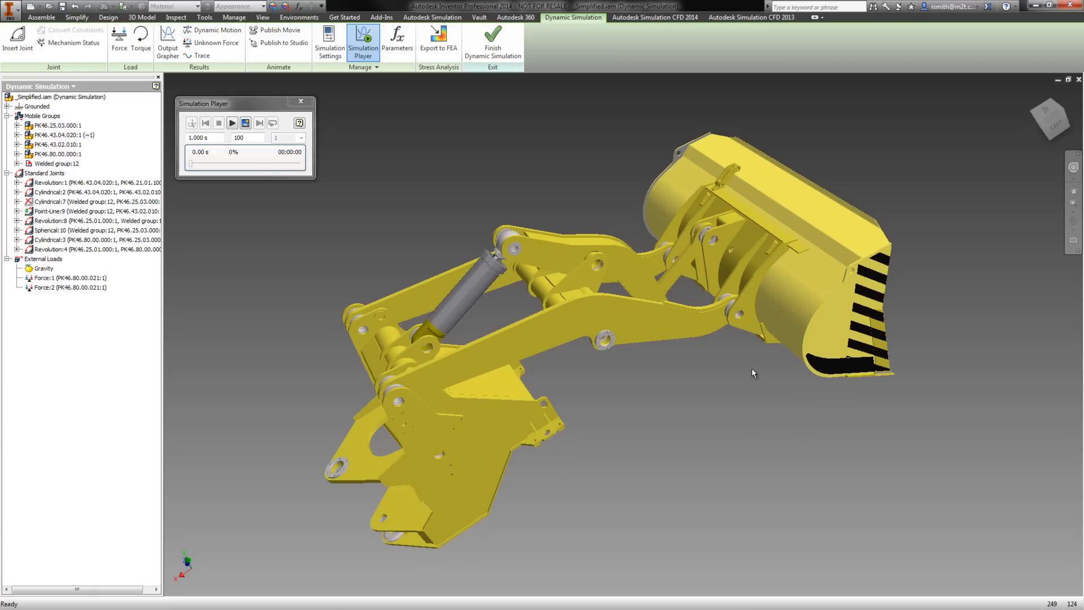
# Step: Compute the unknown Jack force on joint Cylindrical:2 for dof 2 (T), to a final position of 850 mm in 200 steps, displayed at scale 0.001
pyautogui.click(213, 46)
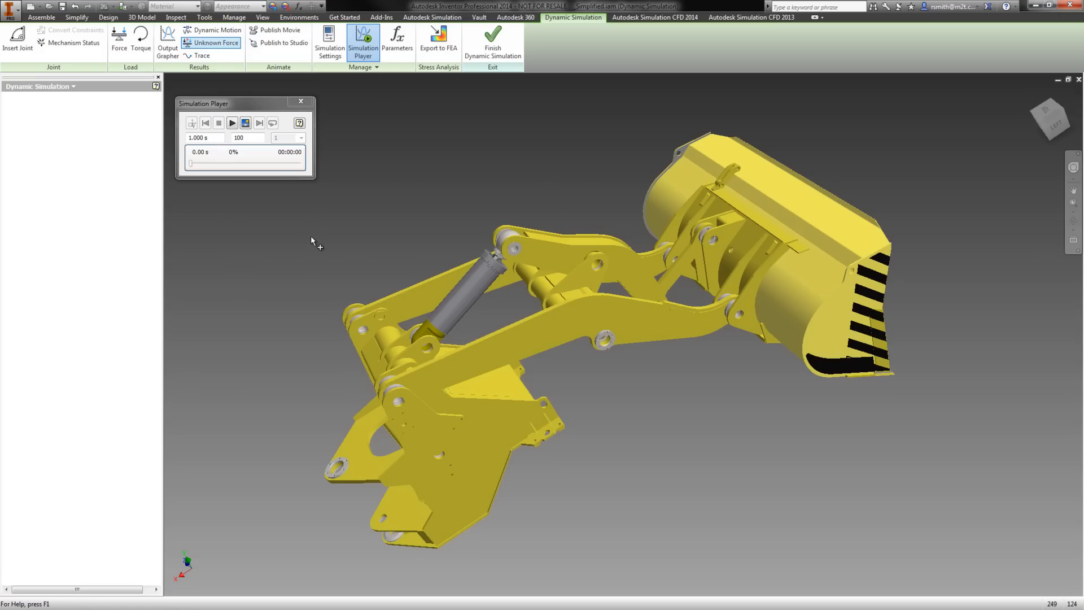
pyautogui.moveTo(171, 211); pyautogui.dragTo(240, 204)
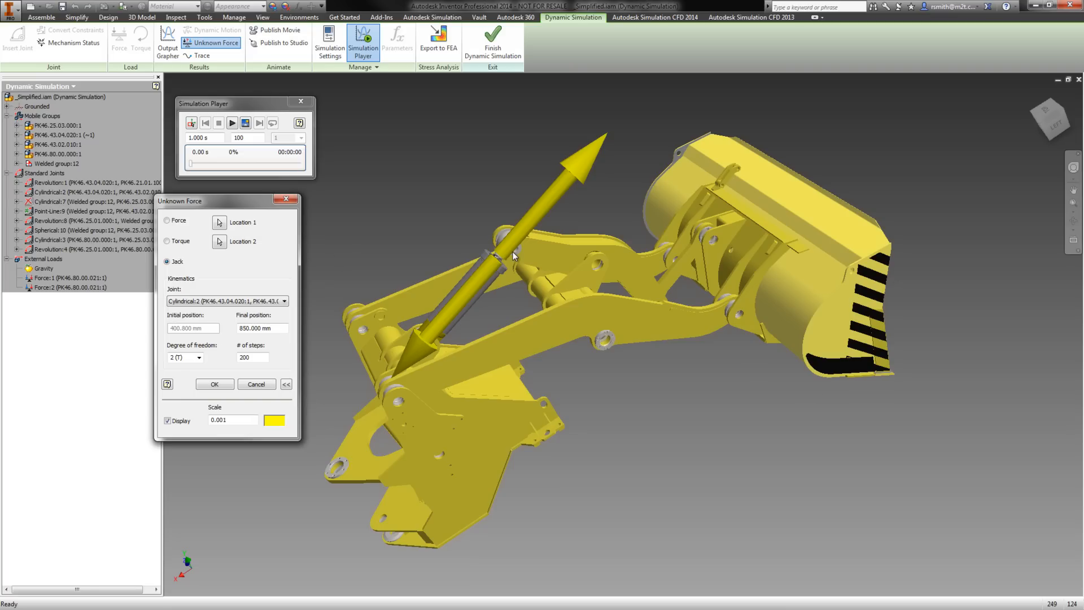
pyautogui.keyDown('shift'); pyautogui.moveTo(699, 435); pyautogui.dragTo(1011, 344, button='middle'); pyautogui.keyUp('shift')
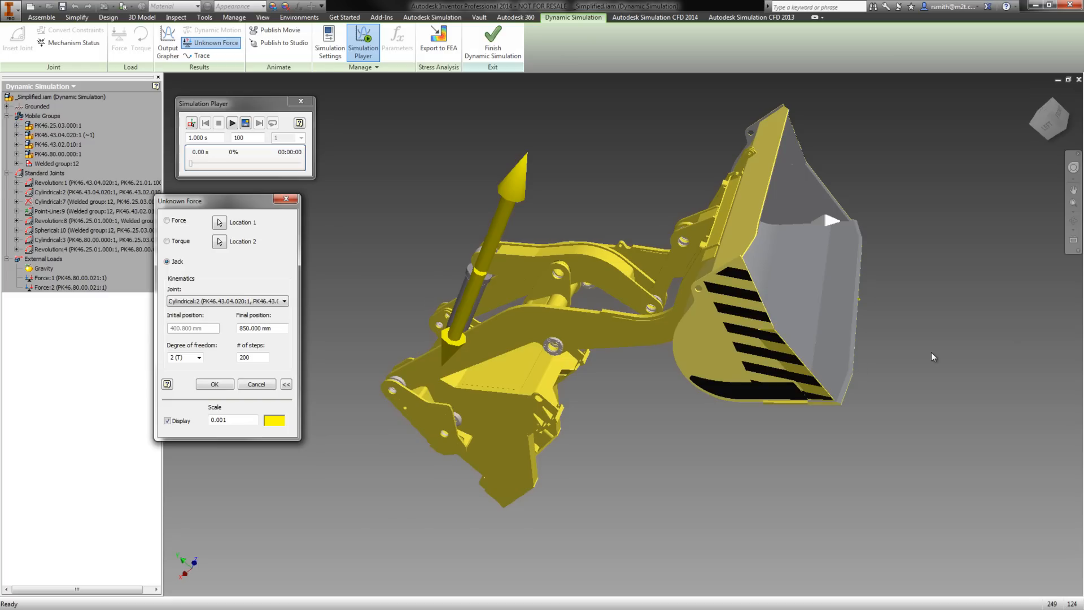
pyautogui.keyDown('shift'); pyautogui.moveTo(931, 351); pyautogui.dragTo(185, 419, button='middle'); pyautogui.keyUp('shift')
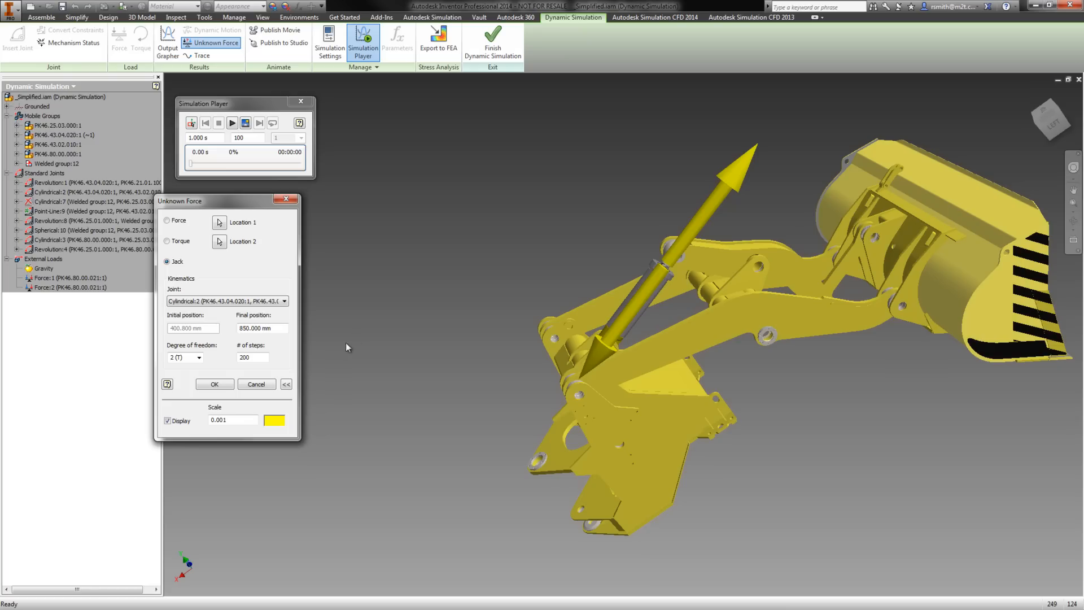
pyautogui.click(212, 385)
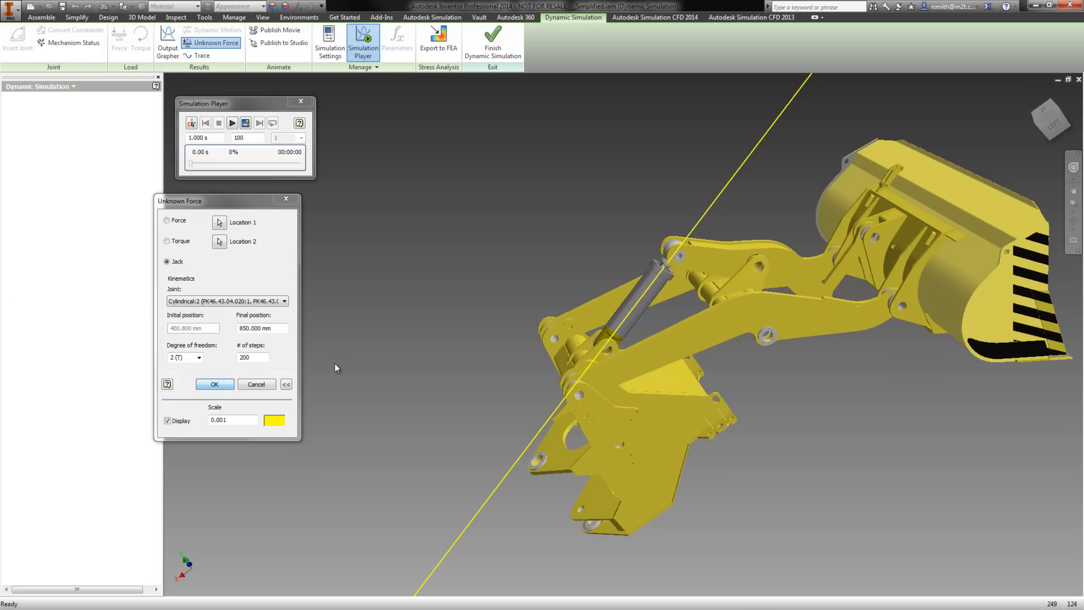
pyautogui.moveTo(4, 303); pyautogui.dragTo(278, 131)
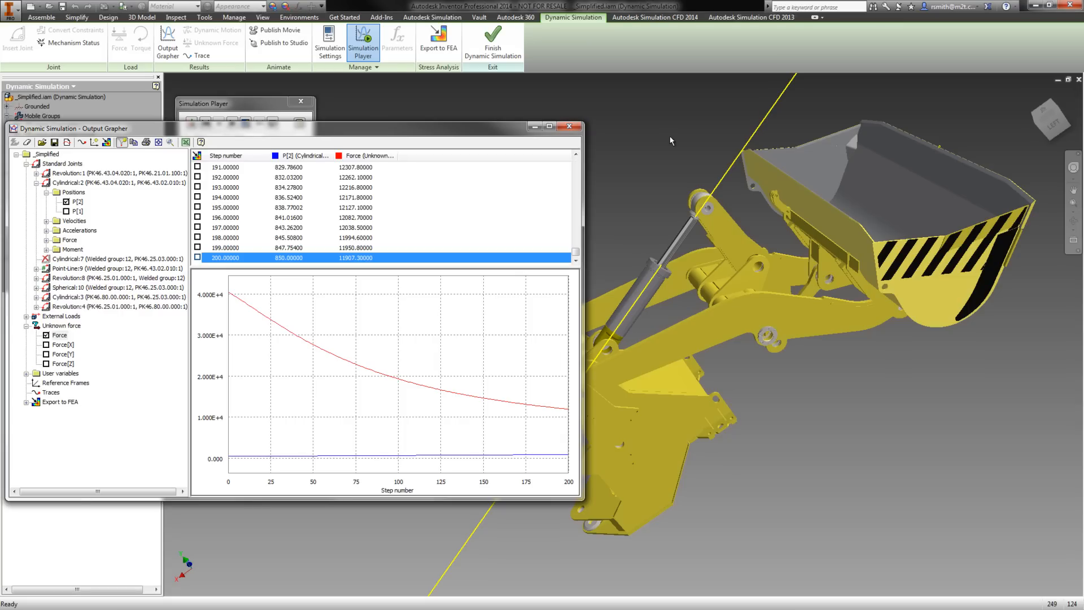
# Step: Remove the P[2] position curve from the Output Grapher, widen the Force column and search for the force curve's maximum
pyautogui.rightClick(301, 159)
pyautogui.click(330, 161)
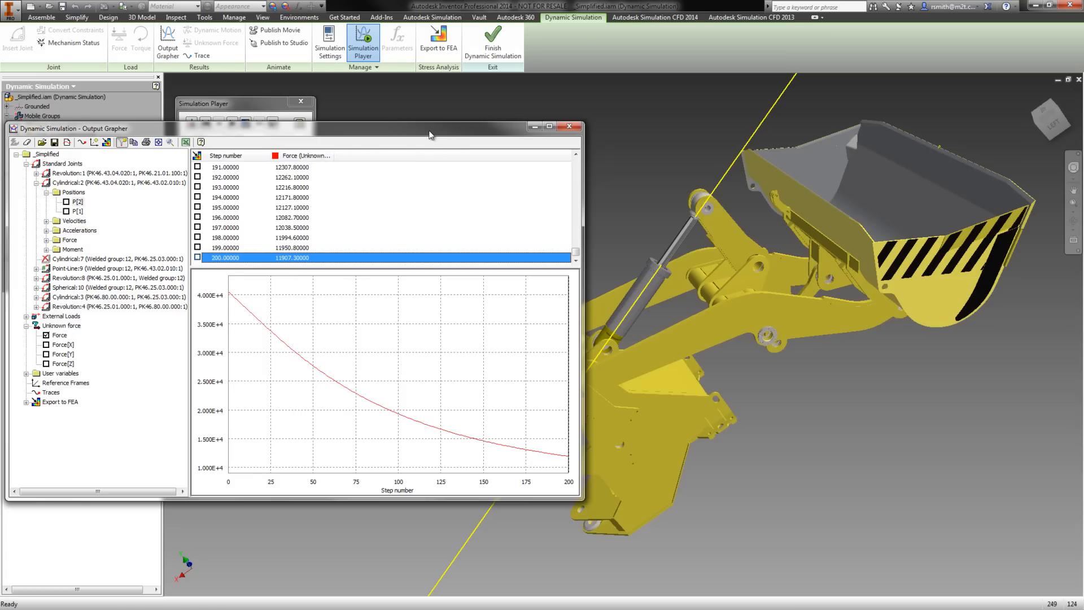
pyautogui.moveTo(430, 130); pyautogui.dragTo(513, 144)
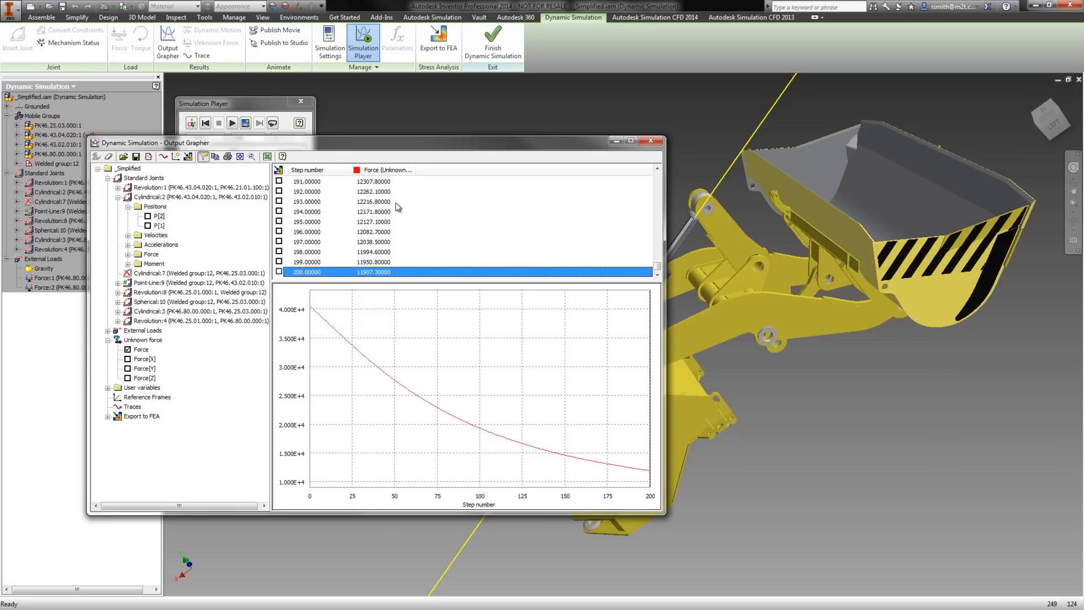
pyautogui.moveTo(415, 170); pyautogui.dragTo(458, 174)
pyautogui.rightClick(418, 173)
pyautogui.click(462, 204)
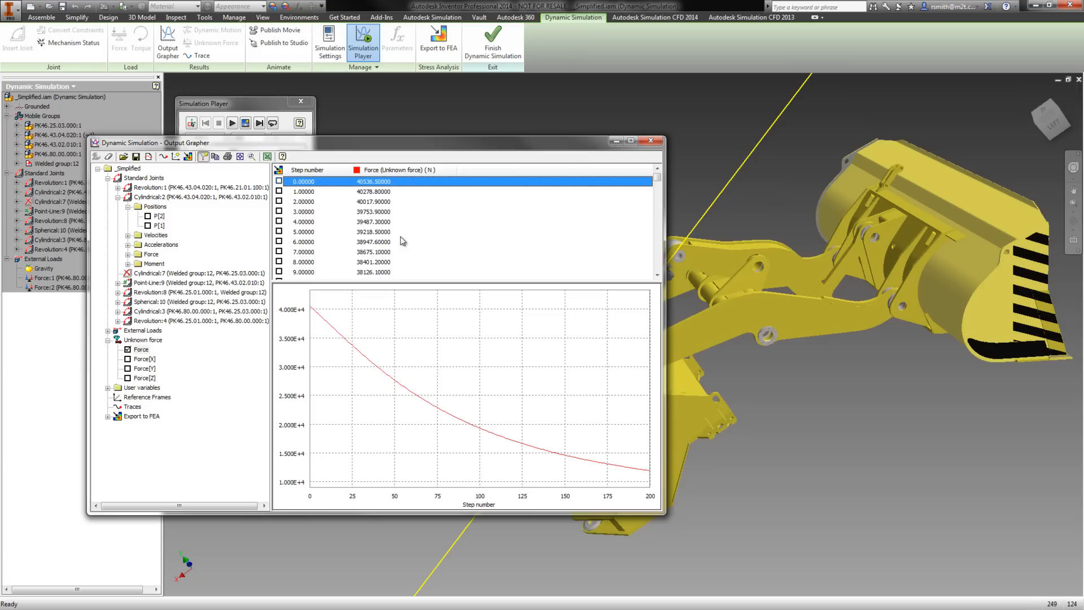
# Step: Review the curve properties of the unknown force, including its minimum, maximum and average, and close the results graph
pyautogui.rightClick(373, 178)
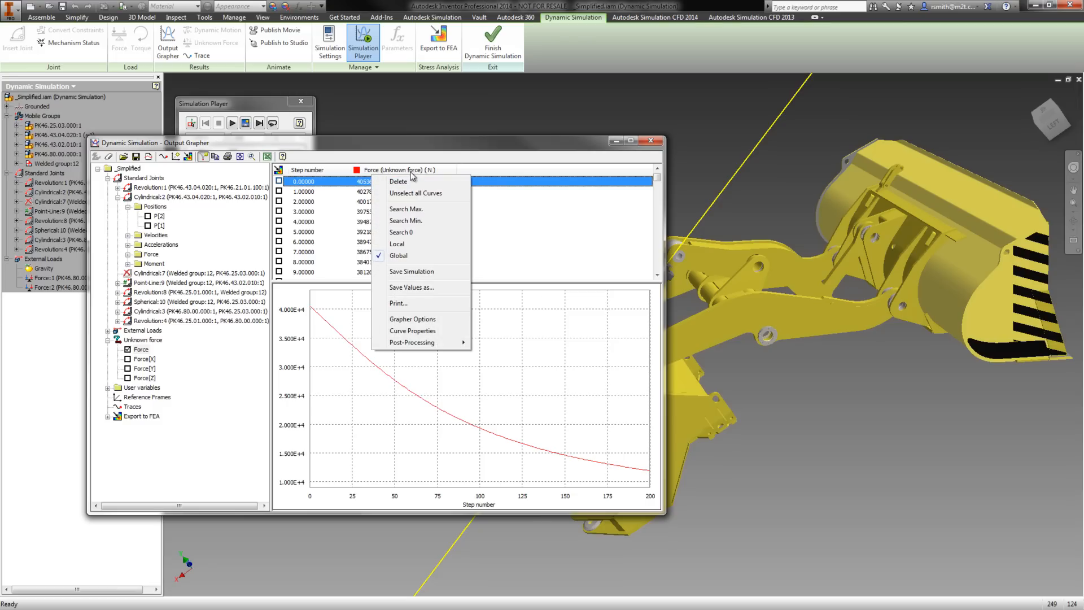
pyautogui.click(417, 331)
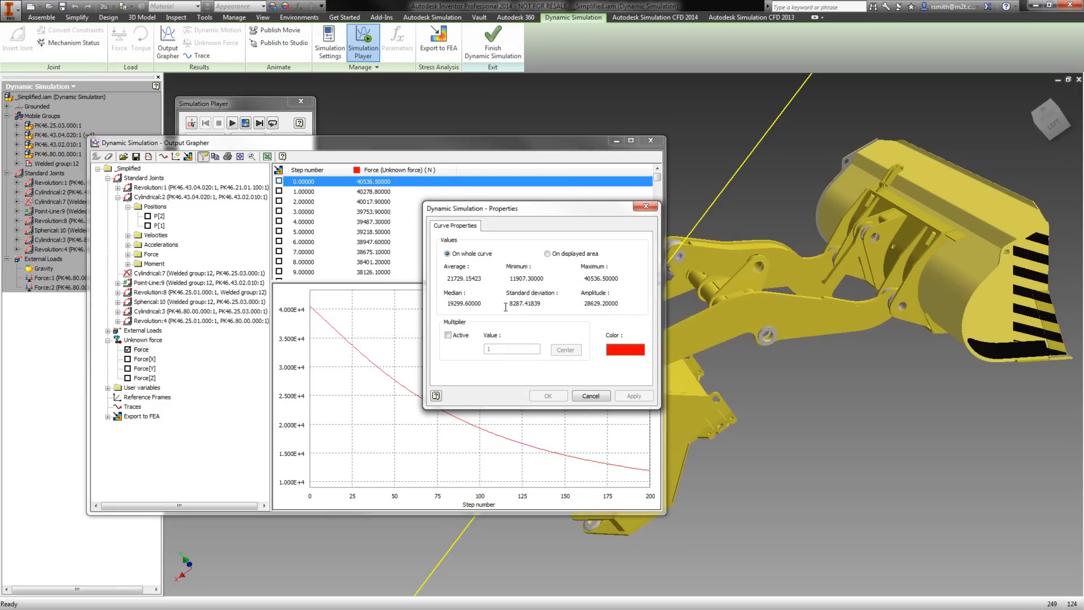
pyautogui.click(590, 396)
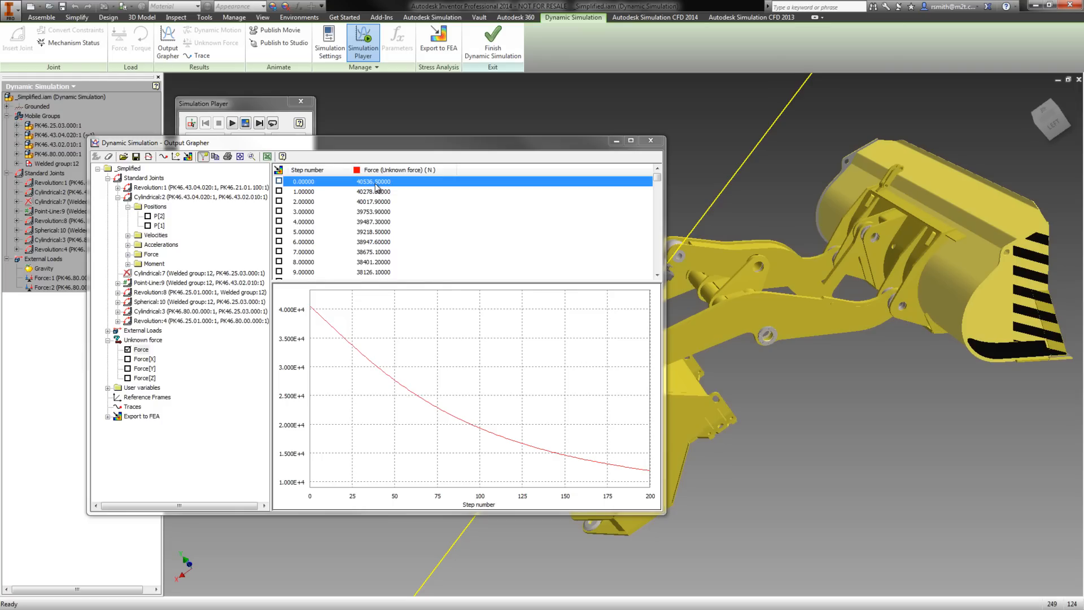
pyautogui.click(650, 139)
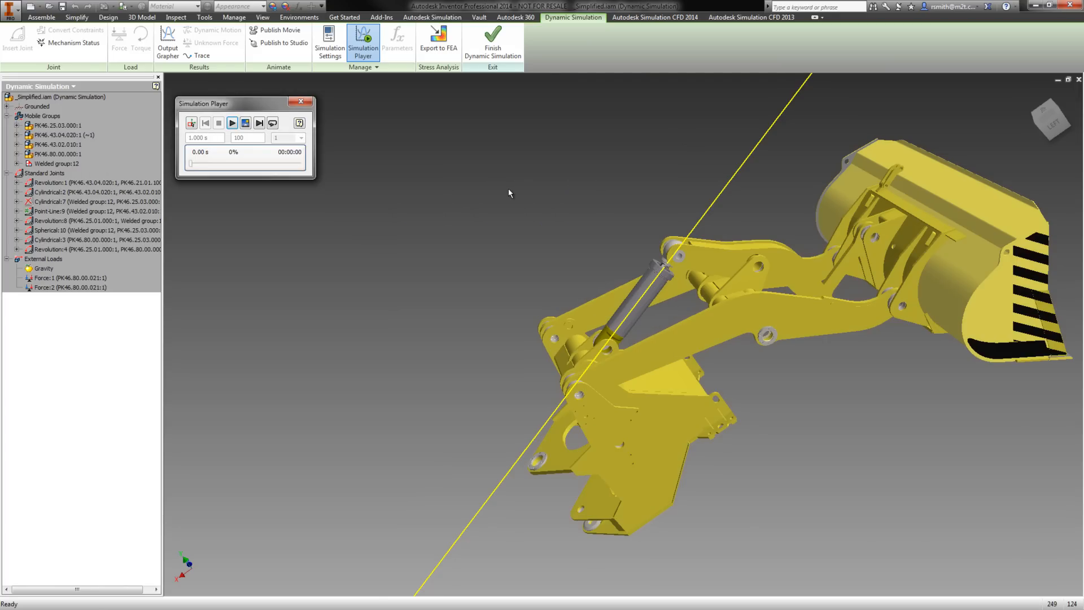
# Step: Return the simulation to construction mode and open the properties of the Cylindrical:2 joint
pyautogui.click(192, 124)
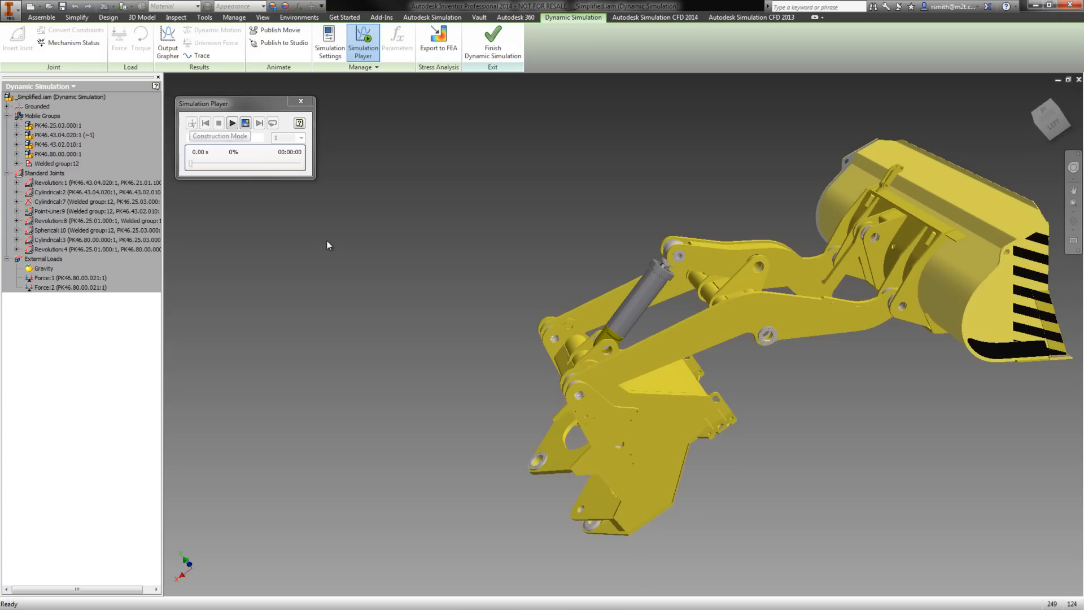
pyautogui.click(62, 192)
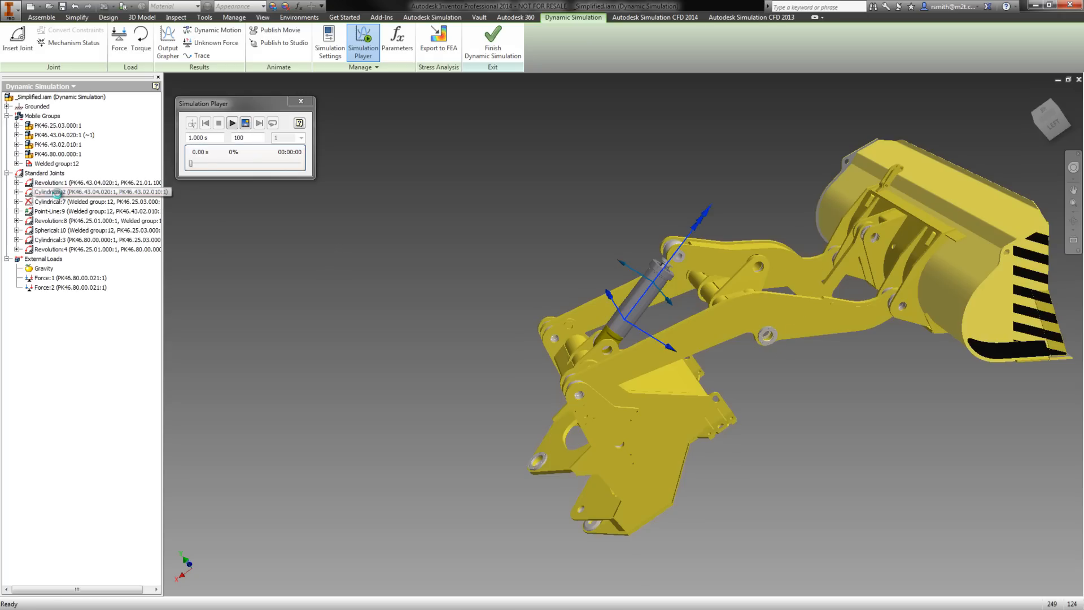
pyautogui.scroll(4, 689, 296)
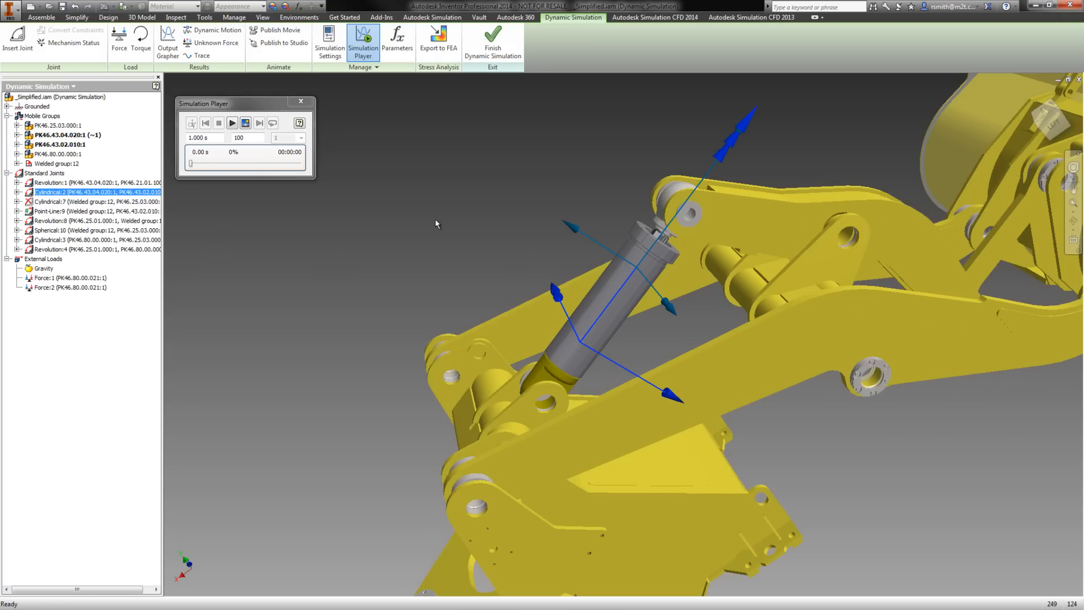
pyautogui.rightClick(53, 193)
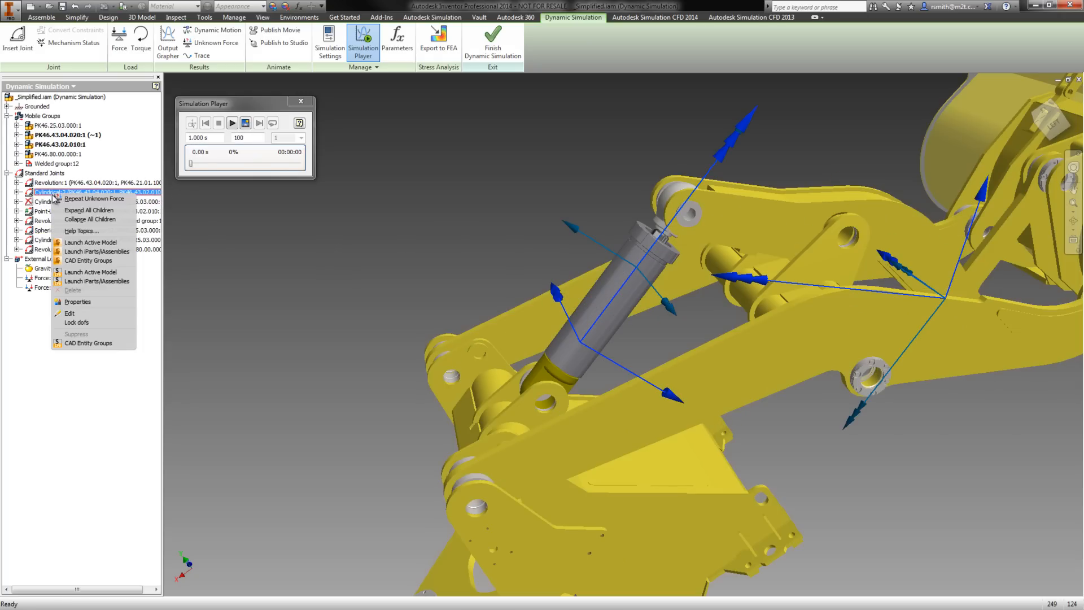
pyautogui.click(78, 301)
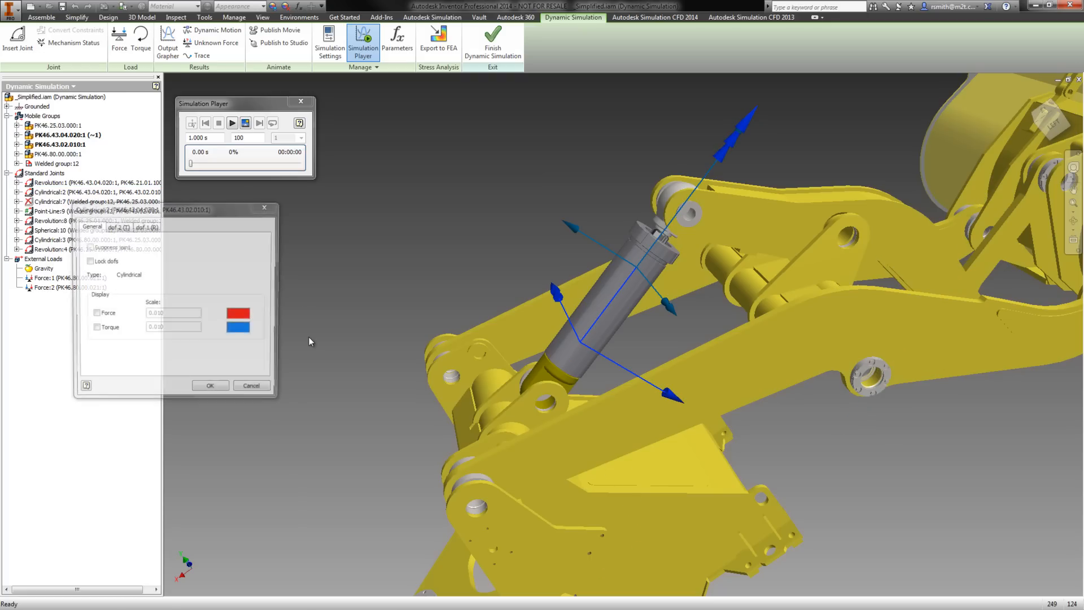
pyautogui.moveTo(182, 210); pyautogui.dragTo(270, 270)
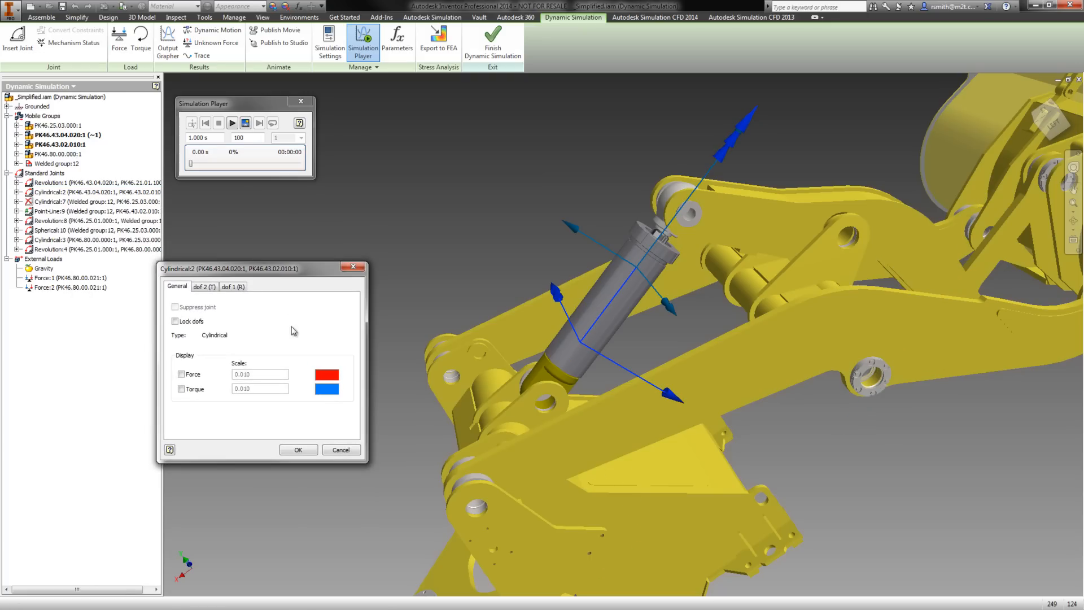
# Step: Check both degrees of freedom of Cylindrical:2 and set the dof 2 (T) position to 400 mm
pyautogui.click(210, 287)
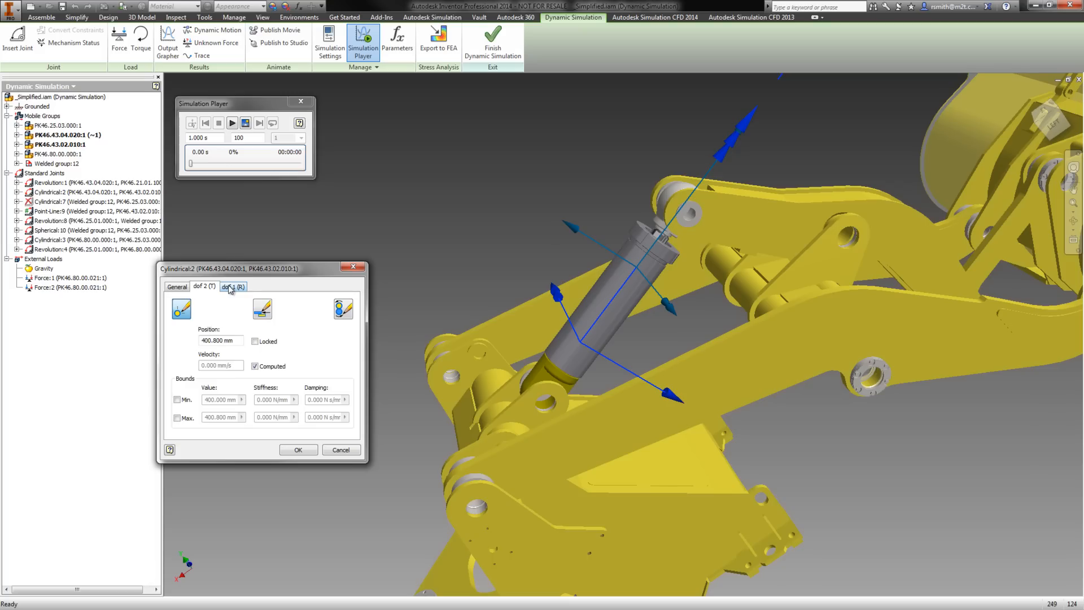
pyautogui.click(230, 288)
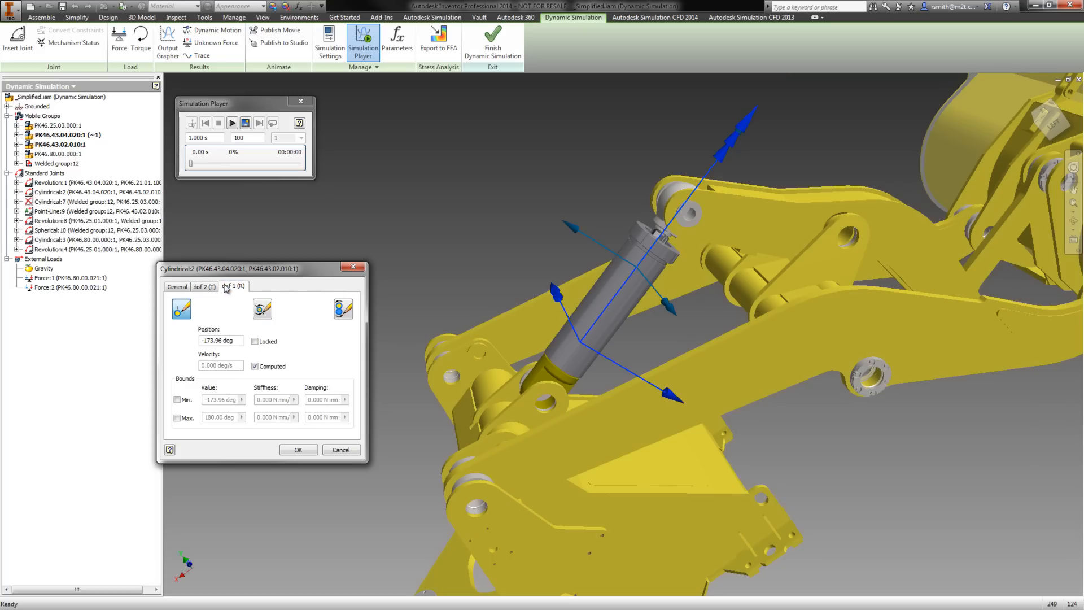
pyautogui.click(209, 289)
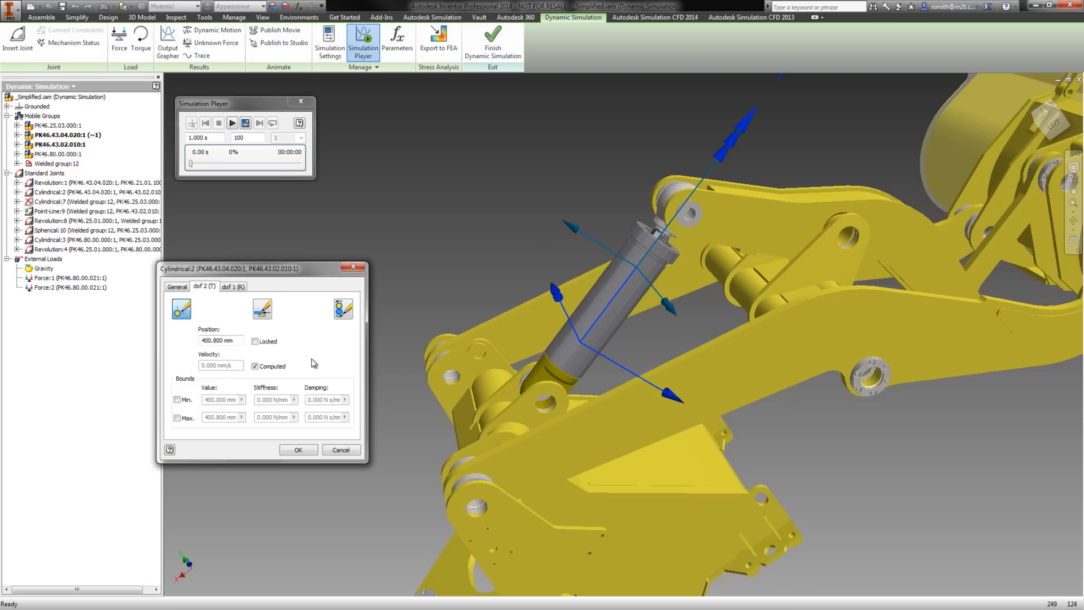
pyautogui.click(235, 339)
pyautogui.write('400')
# Step: Enable the joint force on dof 2 (T) of Cylindrical:2 and look over its time-based force graph without changing it
pyautogui.click(264, 316)
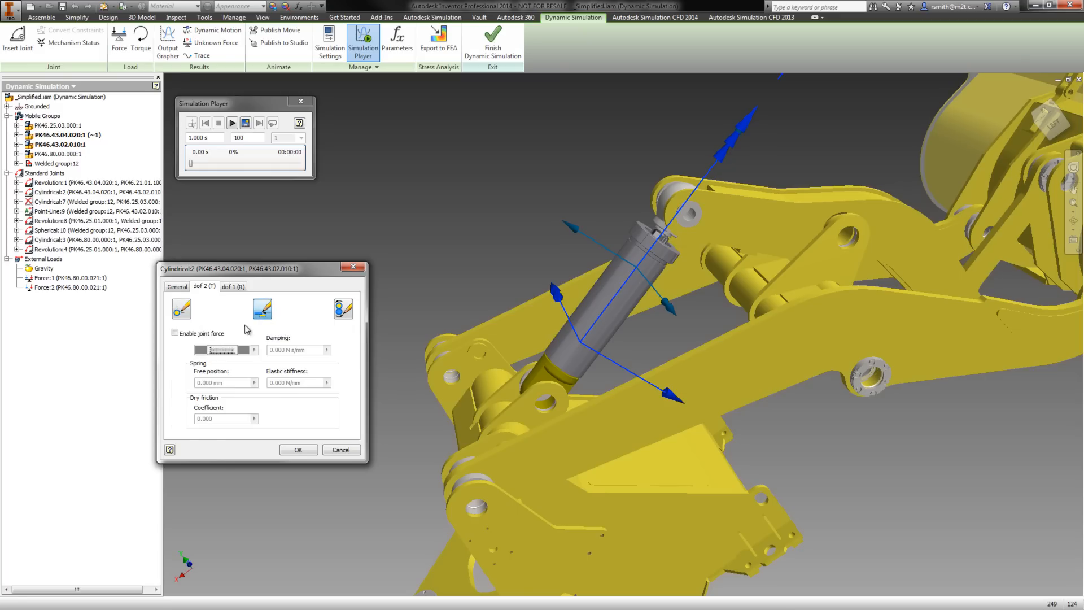
pyautogui.click(176, 333)
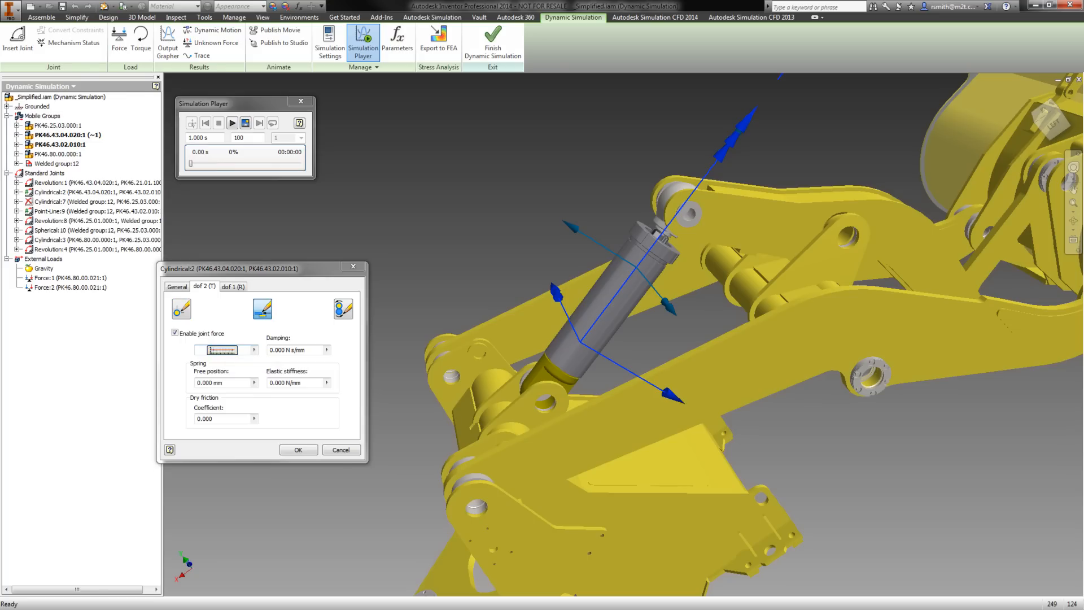
pyautogui.click(222, 349)
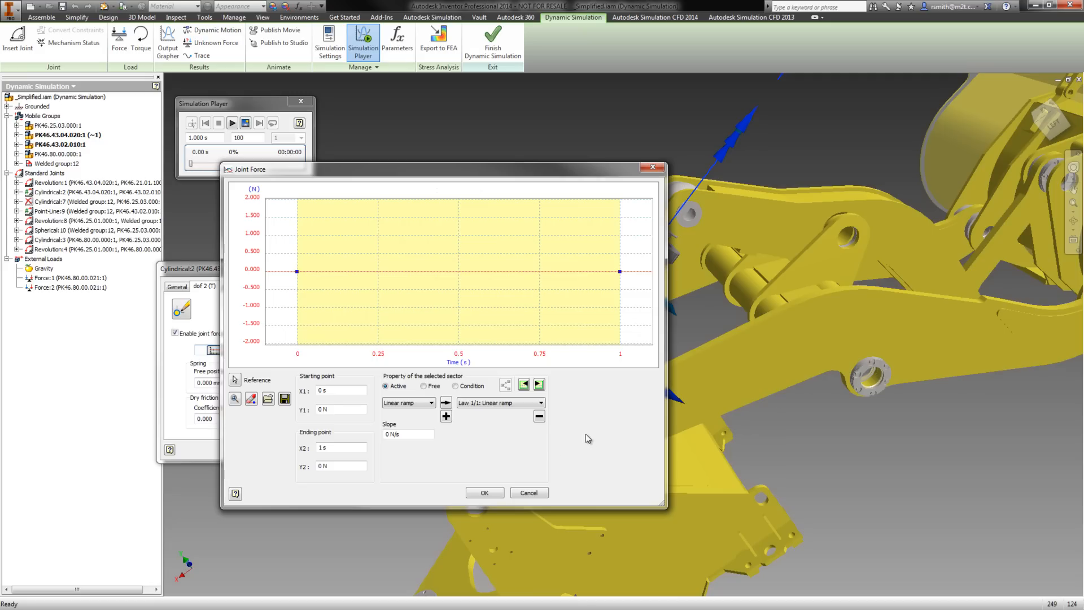
pyautogui.click(528, 492)
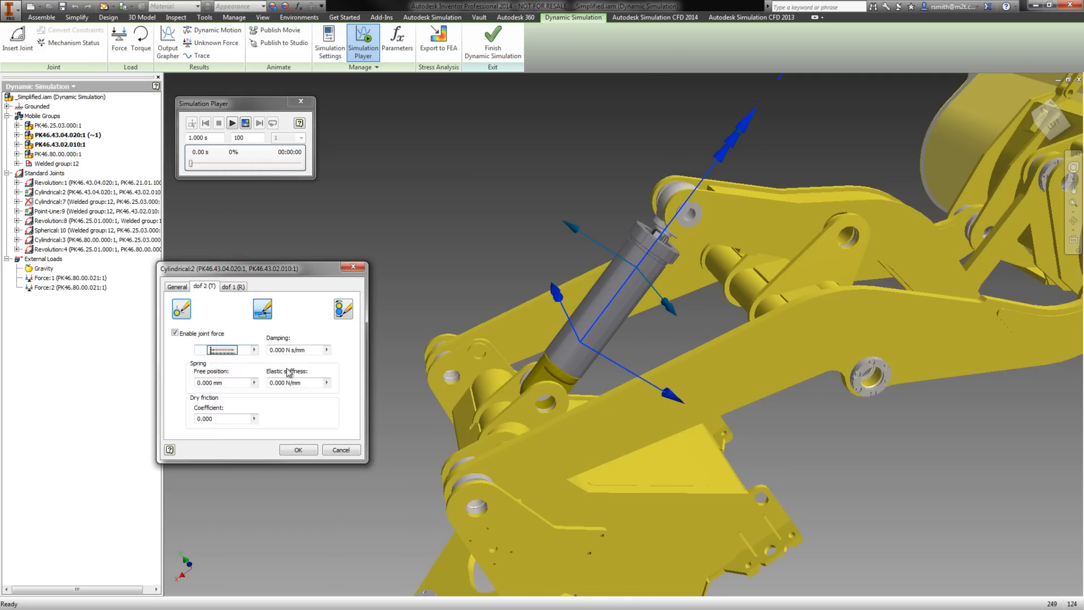
# Step: Define the Cylindrical:2 joint force as a constant value of 41500 N and apply the joint properties
pyautogui.click(254, 350)
pyautogui.click(283, 352)
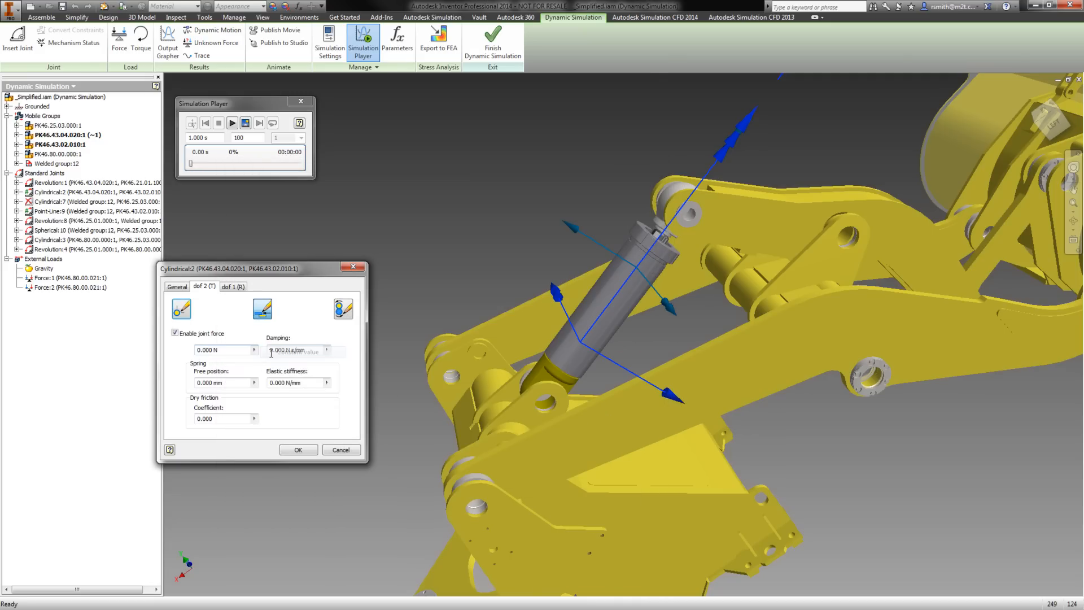
pyautogui.write('41500')
pyautogui.press('Tab')
pyautogui.scroll(-3, 434, 438)
pyautogui.moveTo(434, 438); pyautogui.dragTo(448, 394, button='middle')
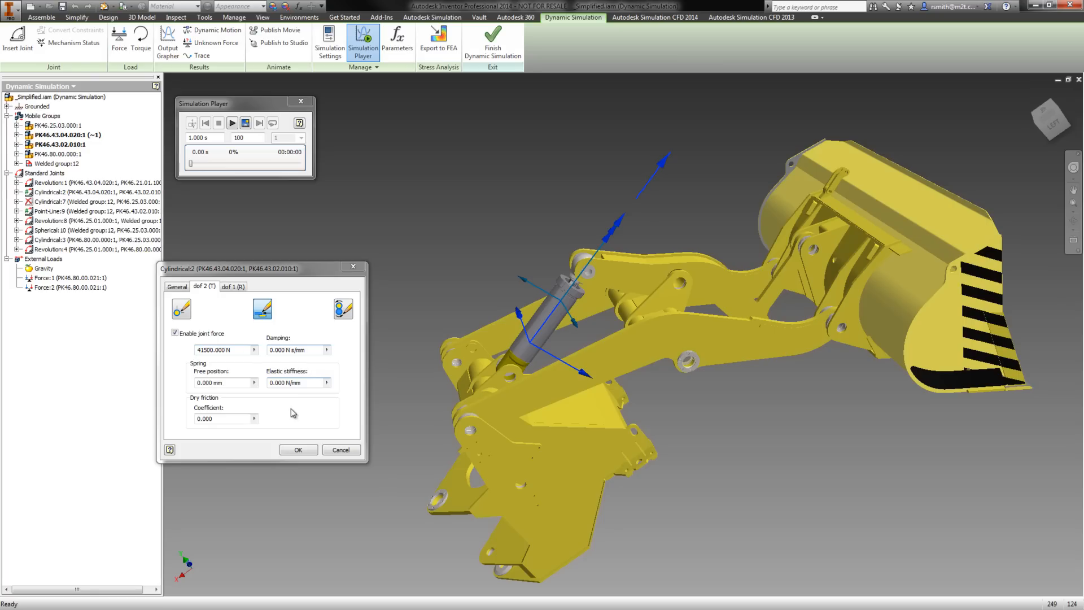
pyautogui.click(299, 455)
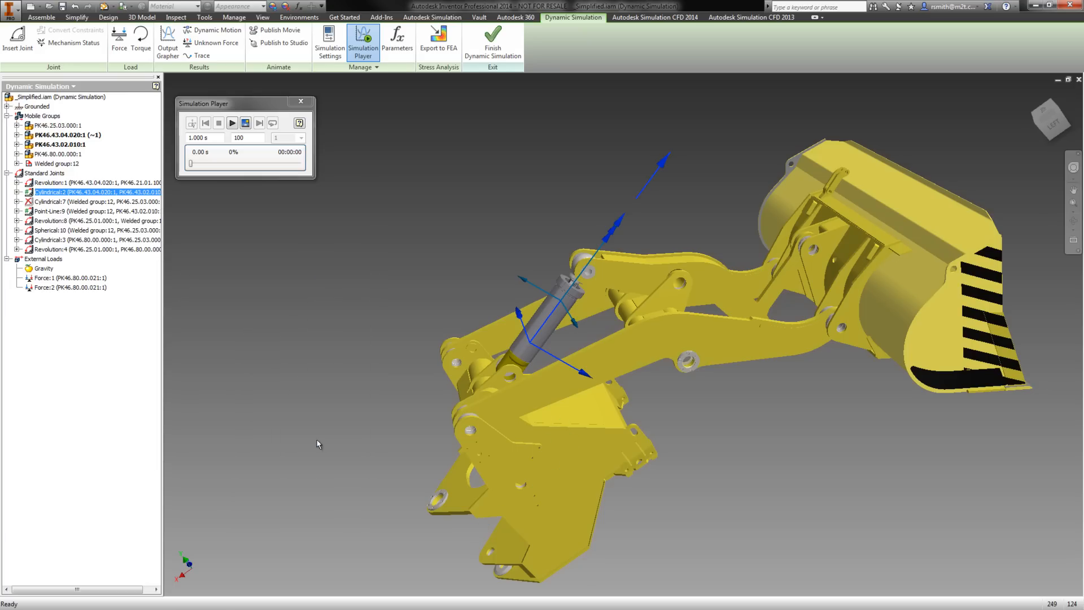
# Step: Make the grounded frame subassembly PK46.21.01.100:1 at the loader's base flexible
pyautogui.keyDown('shift'); pyautogui.moveTo(317, 444); pyautogui.dragTo(705, 442, button='middle'); pyautogui.keyUp('shift')
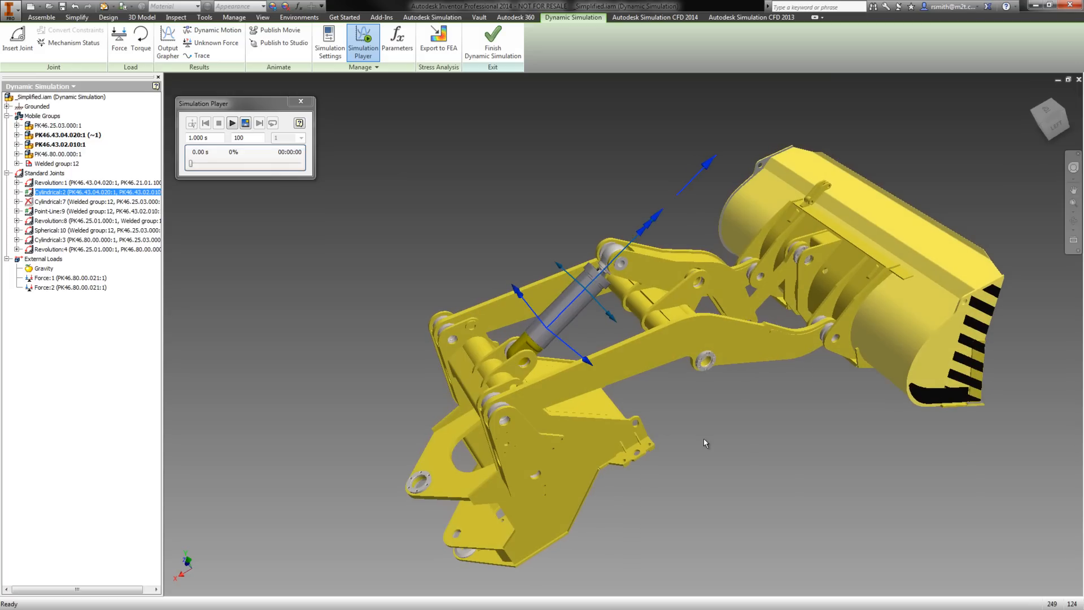
pyautogui.rightClick(703, 439)
pyautogui.click(904, 513)
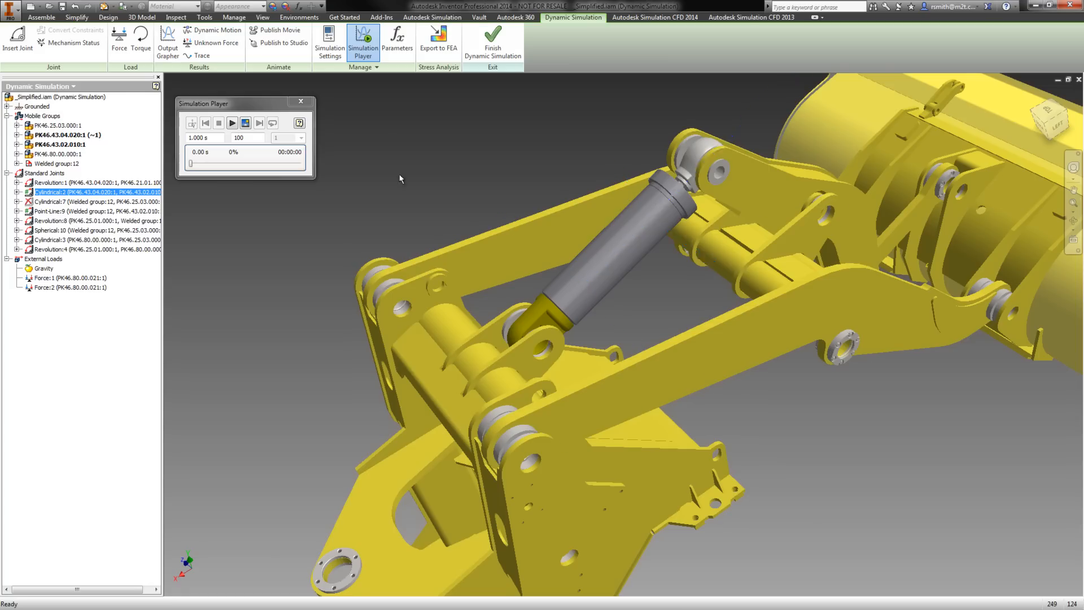
pyautogui.rightClick(587, 503)
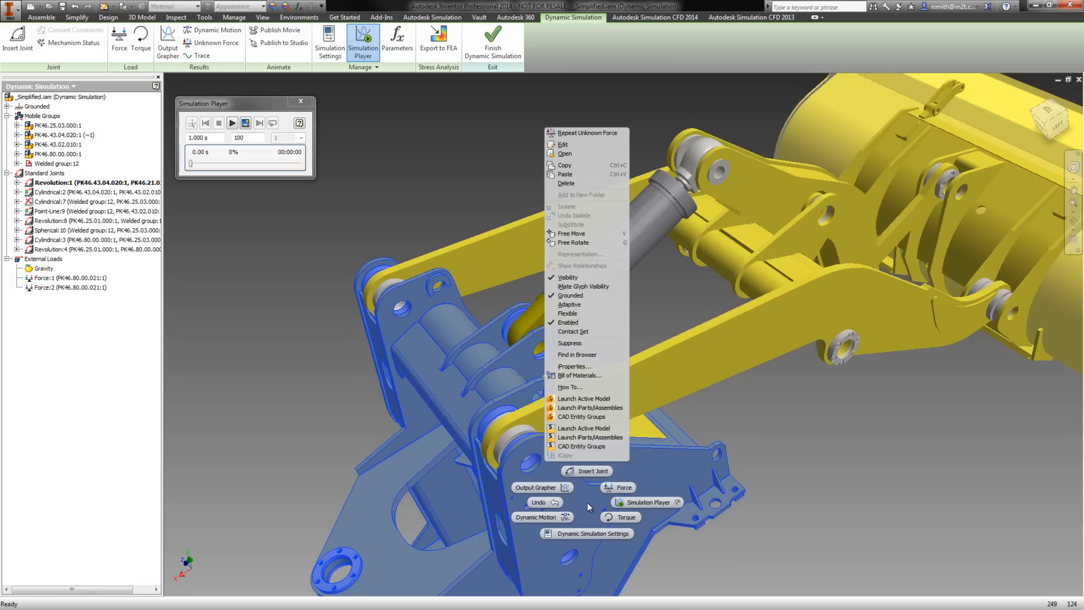
pyautogui.click(580, 314)
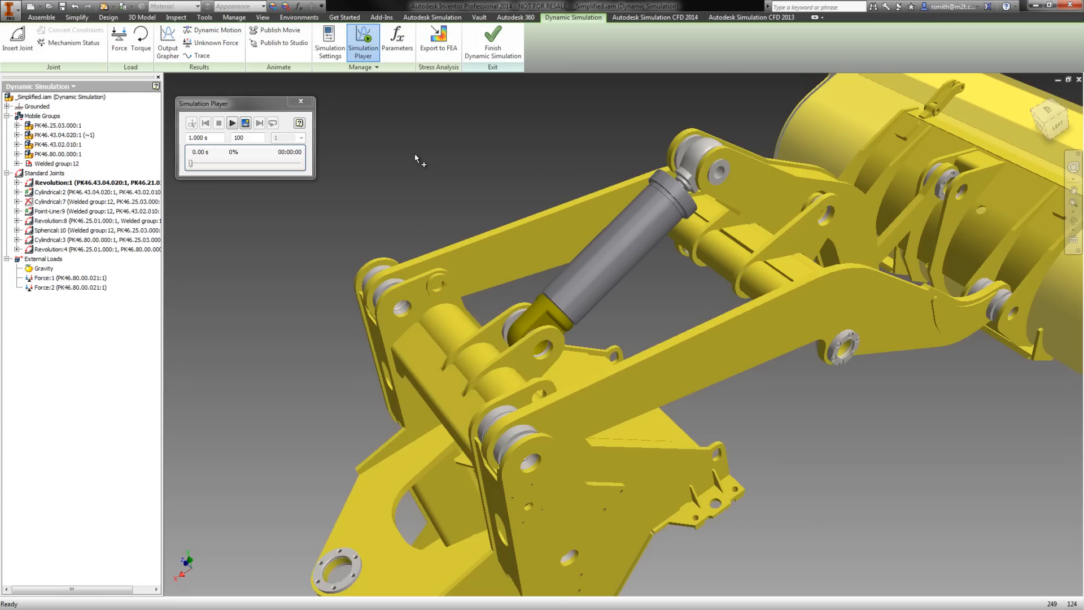
# Step: Start an FEA export and choose the frame's cylinder mounting lug PK46.21.01.007:2 as the part to include
pyautogui.click(439, 45)
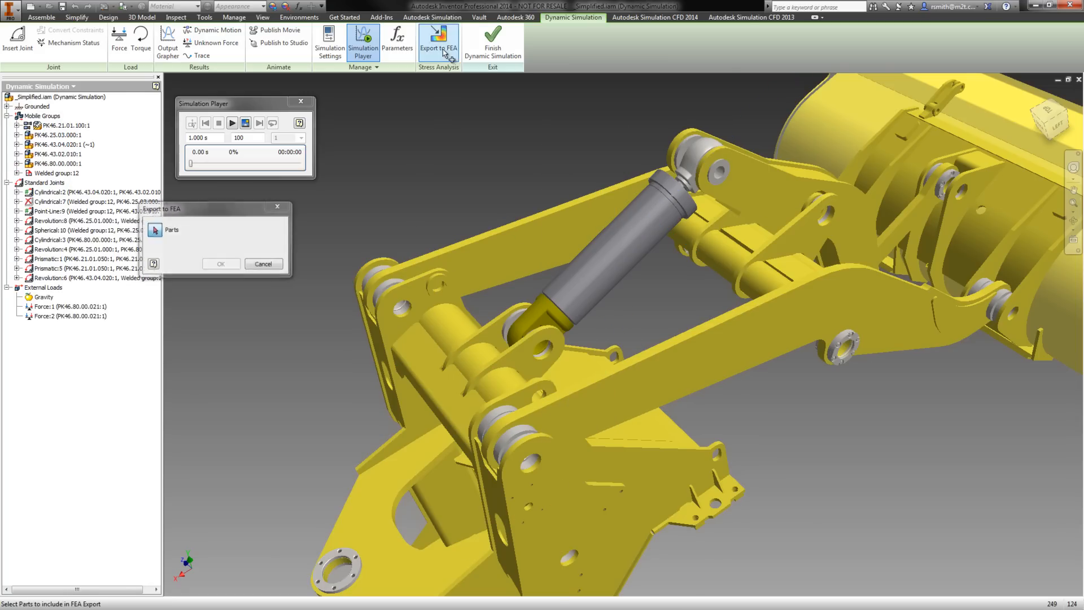
pyautogui.click(528, 361)
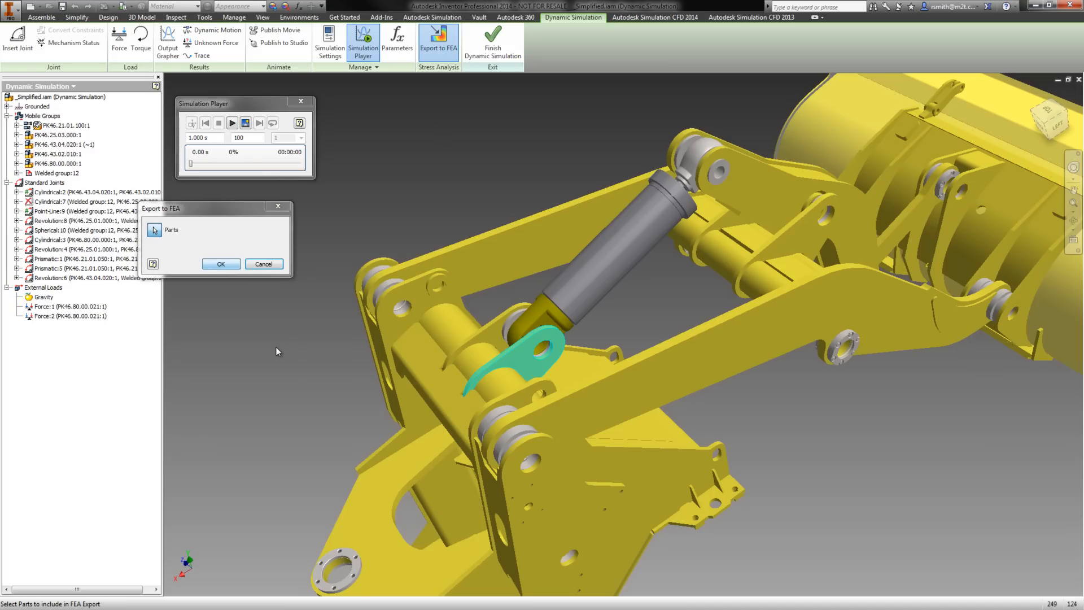
pyautogui.press('Return')
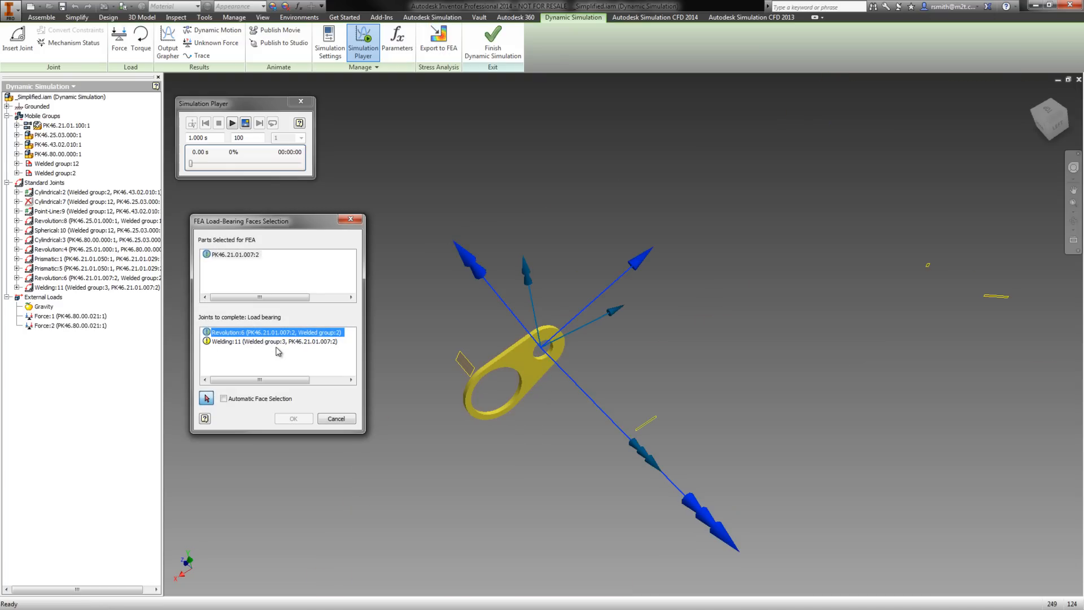
# Step: Assign the lug's small hole face to Revolution:6 and its large hole face to Welding:11 as load-bearing faces, and accept the selection
pyautogui.scroll(3, 518, 448)
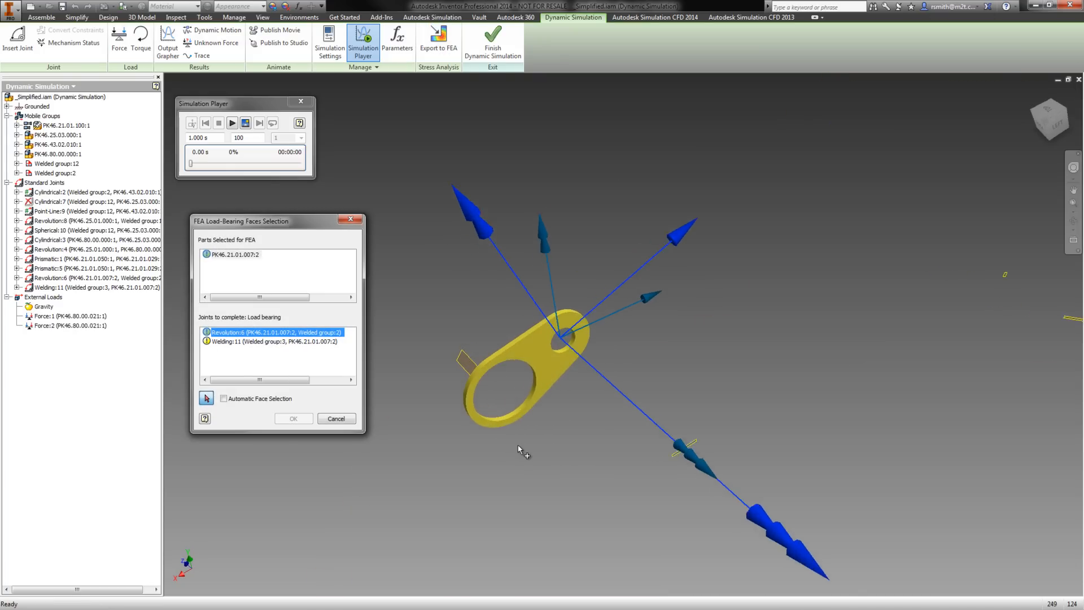
pyautogui.scroll(4, 395, 364)
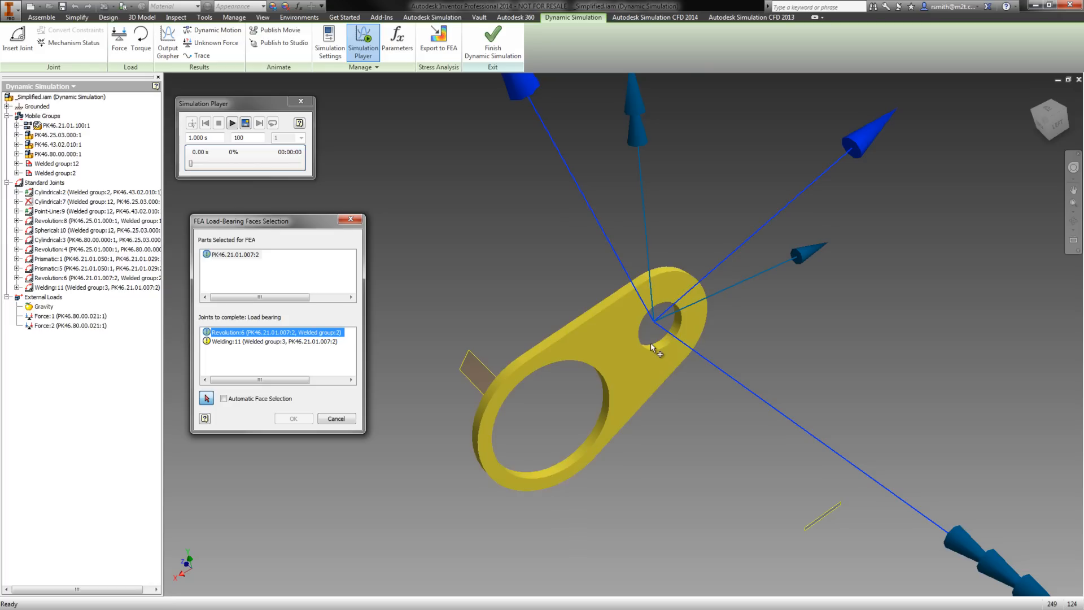
pyautogui.click(673, 324)
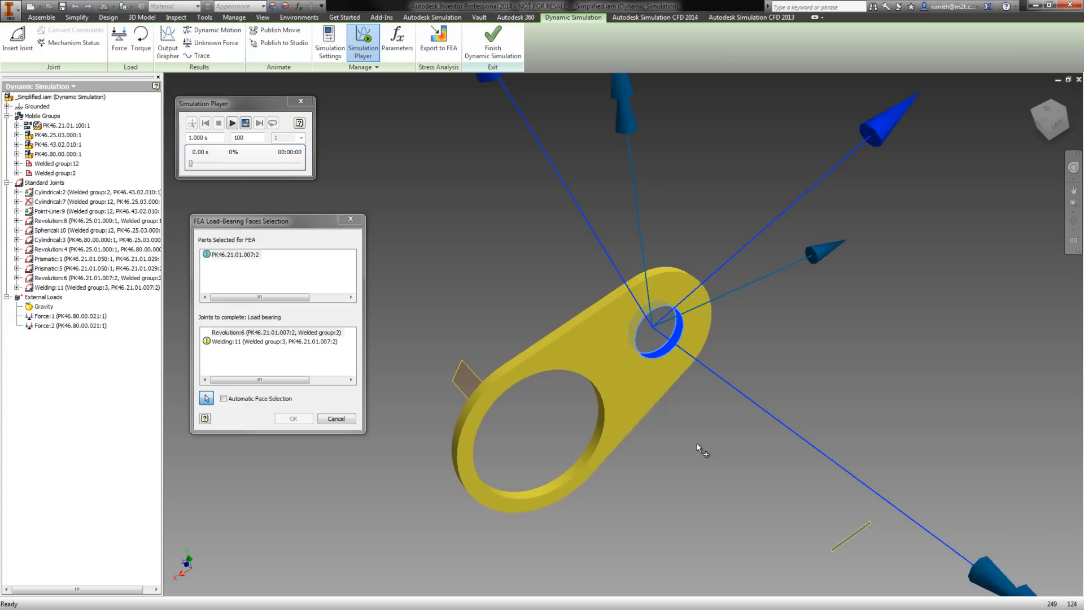
pyautogui.click(232, 341)
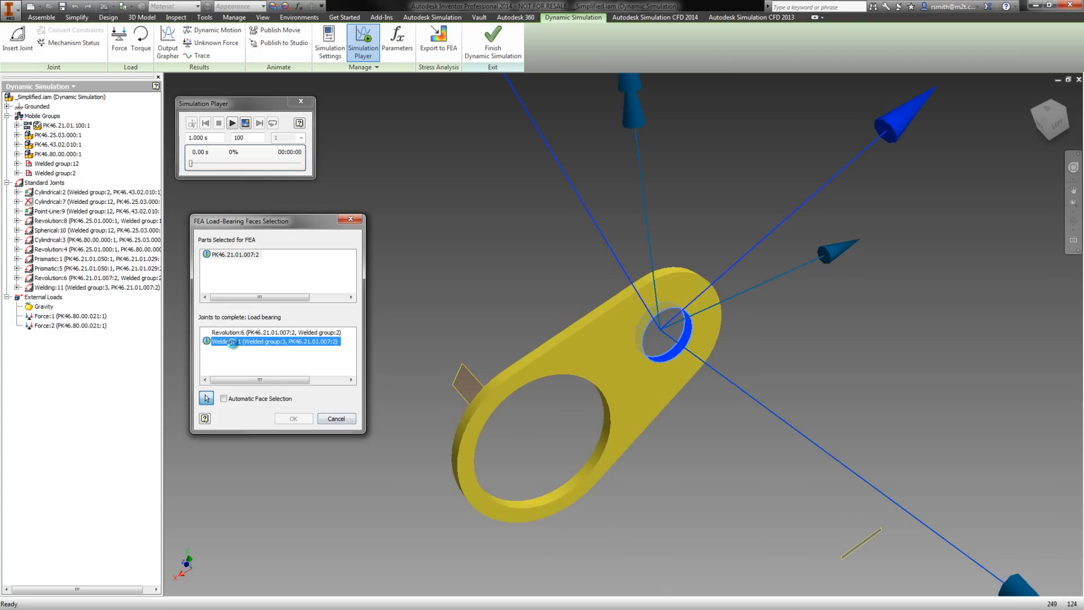
pyautogui.click(588, 474)
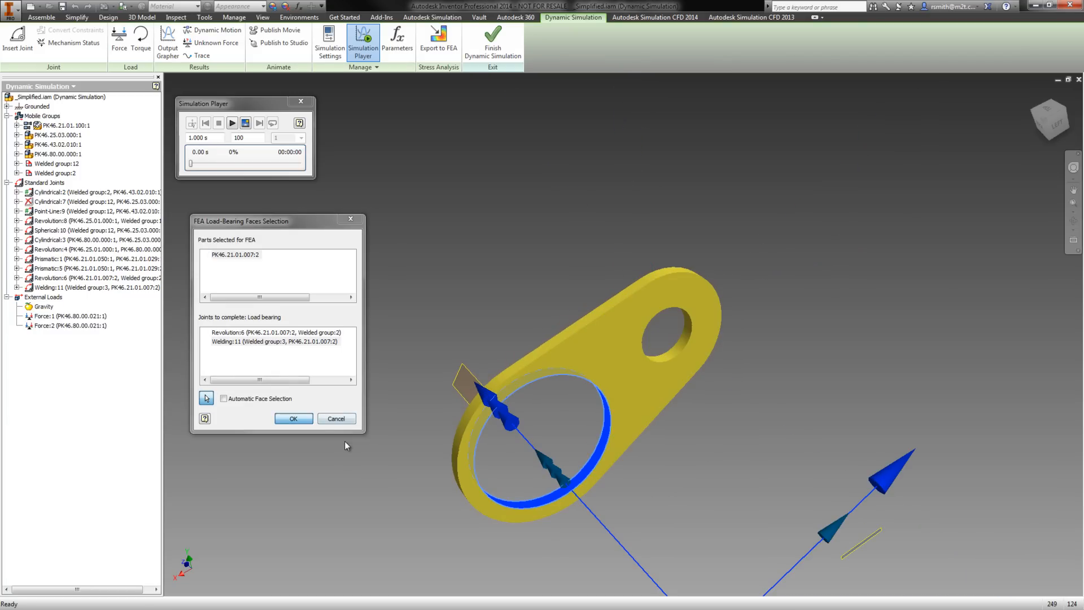
pyautogui.press('Return')
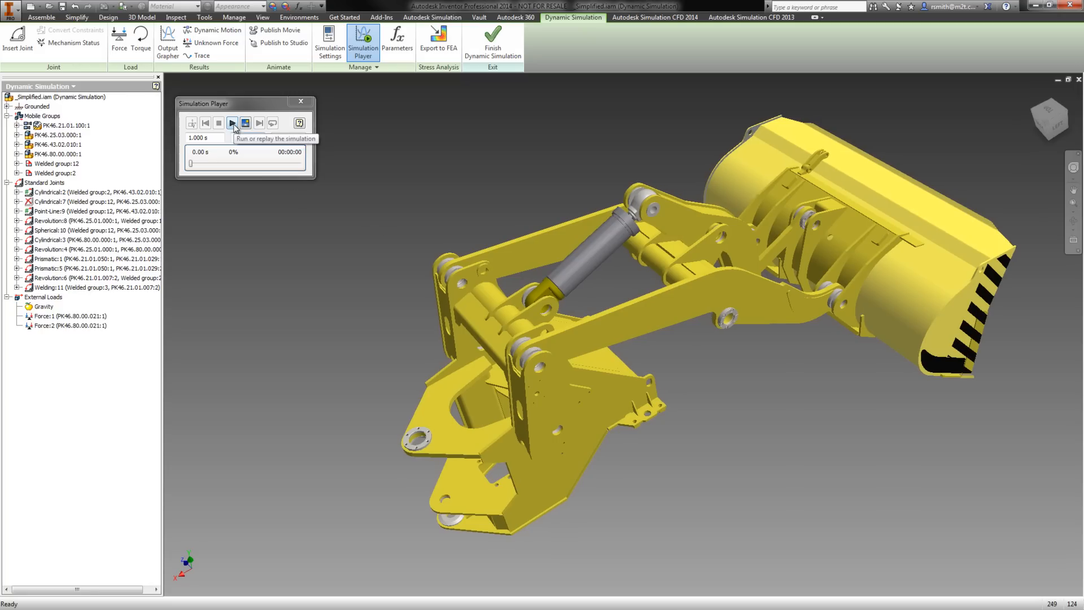
# Step: Run the dynamic simulation and open the Output Grapher for its results
pyautogui.click(232, 123)
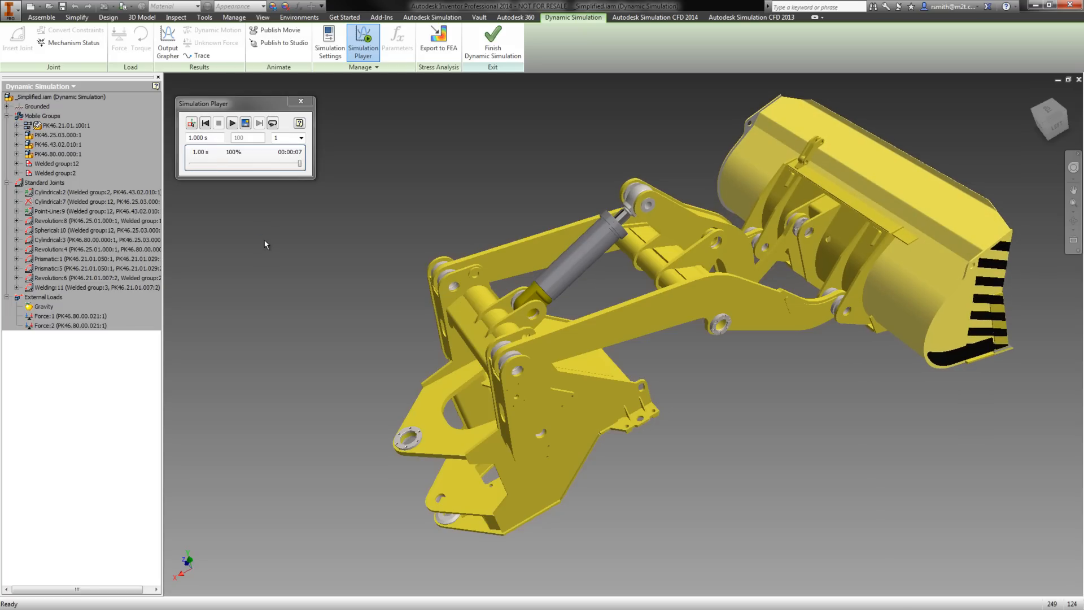
pyautogui.click(168, 41)
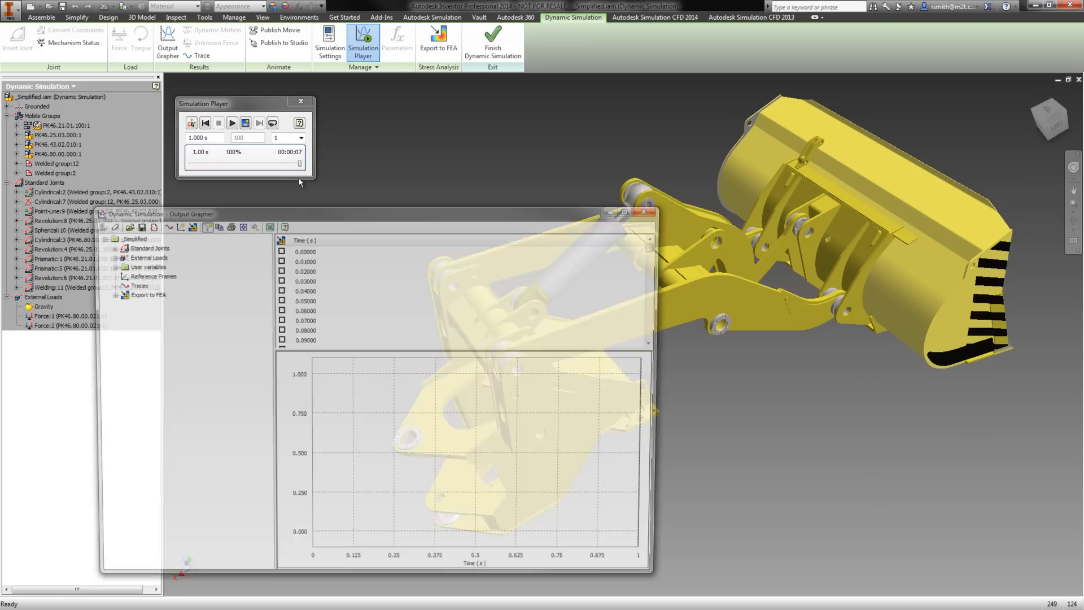
pyautogui.moveTo(397, 216); pyautogui.dragTo(450, 140)
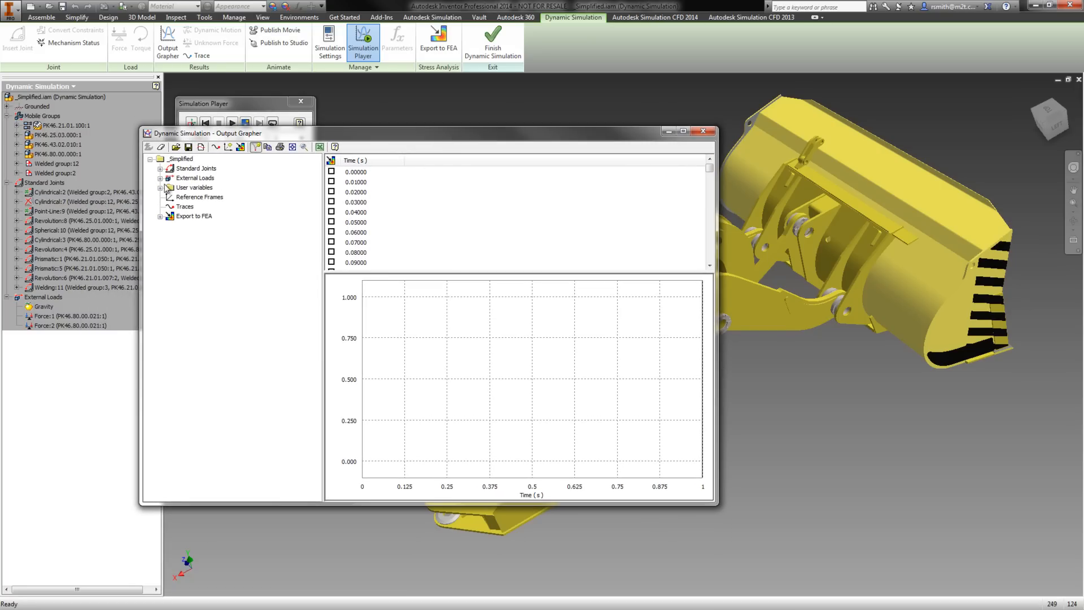
# Step: Plot the total Force of standard joint Revolution:6 over time in the Output Grapher
pyautogui.click(159, 169)
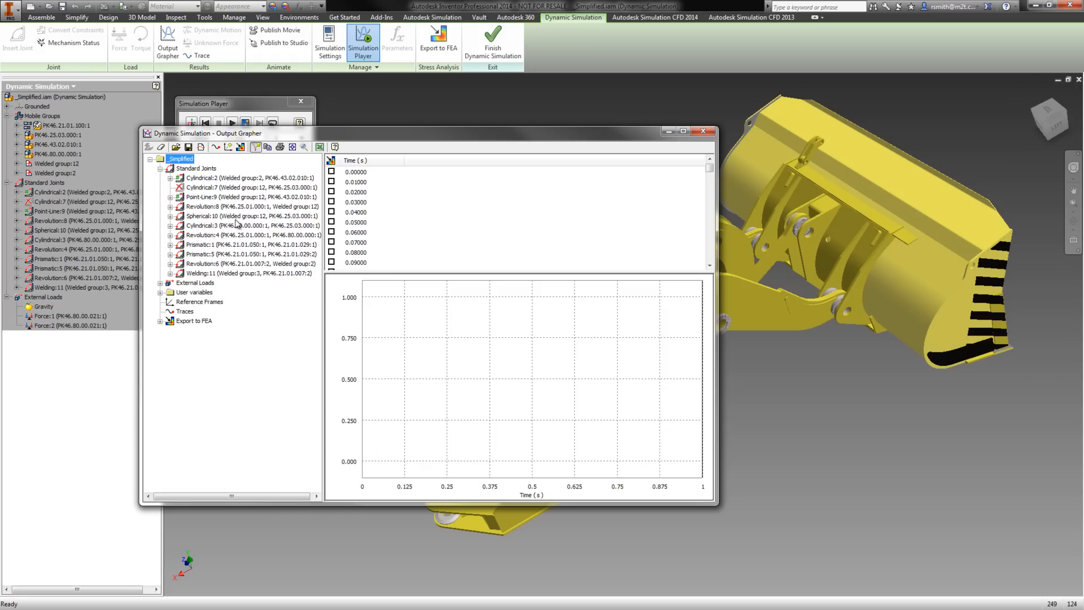
pyautogui.click(170, 263)
pyautogui.moveTo(443, 137); pyautogui.dragTo(303, 362)
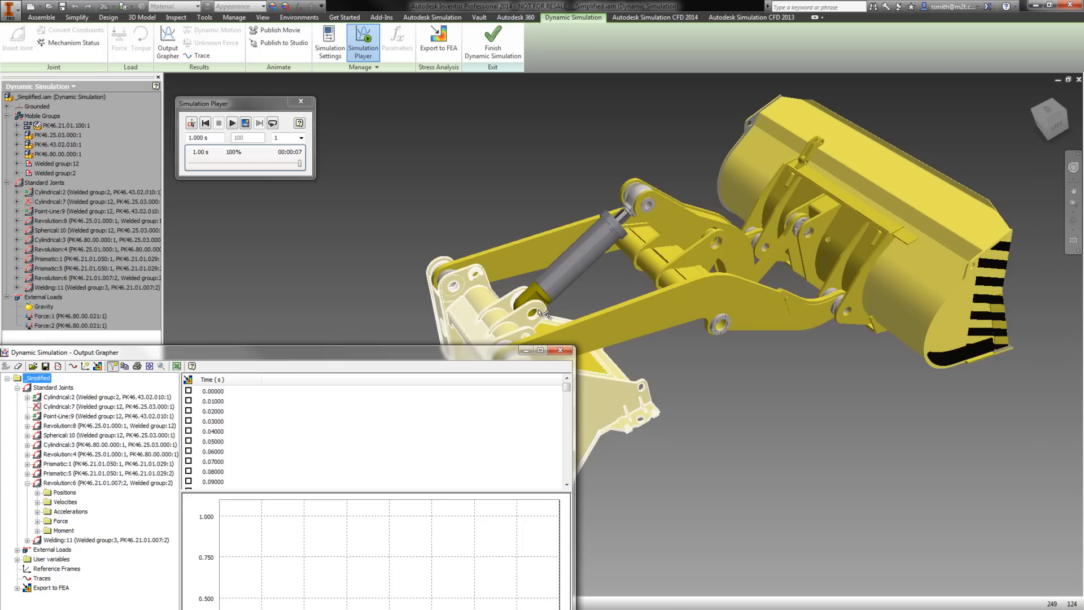
pyautogui.moveTo(492, 356); pyautogui.dragTo(676, 163)
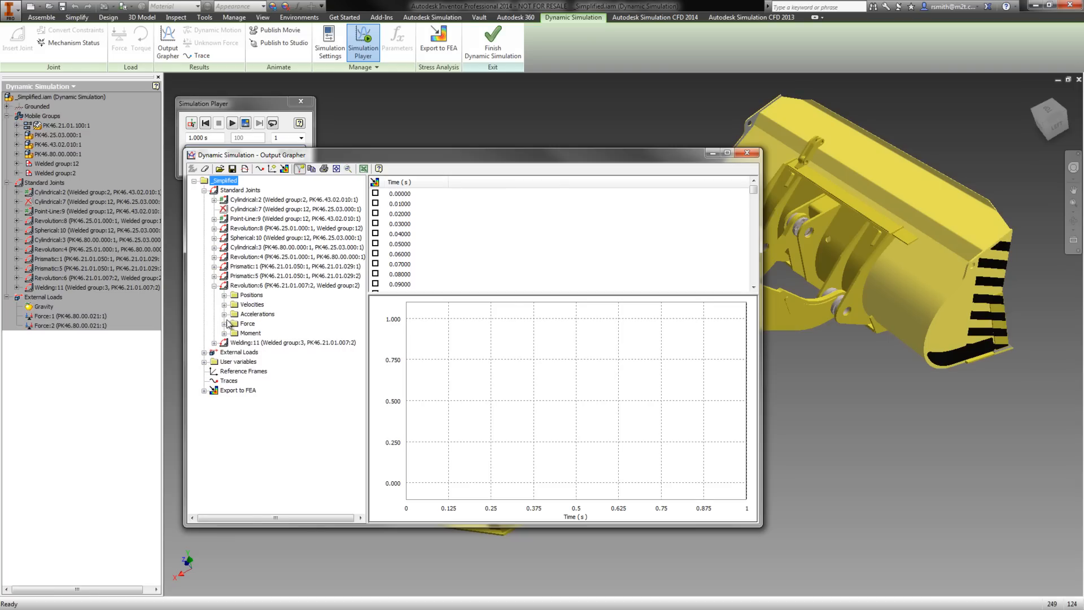
pyautogui.click(224, 334)
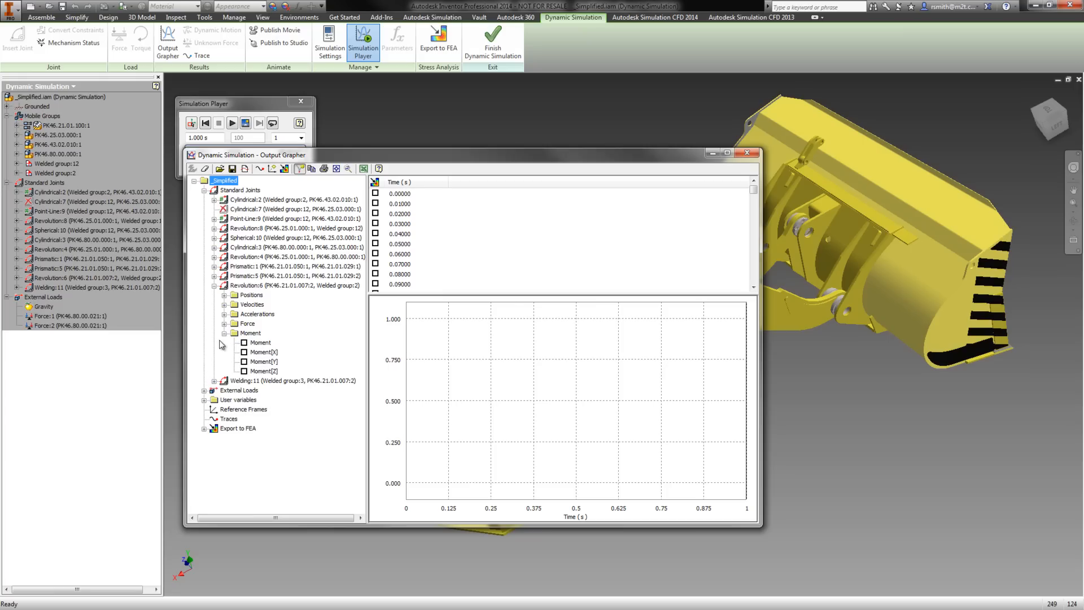
pyautogui.click(224, 333)
pyautogui.click(225, 324)
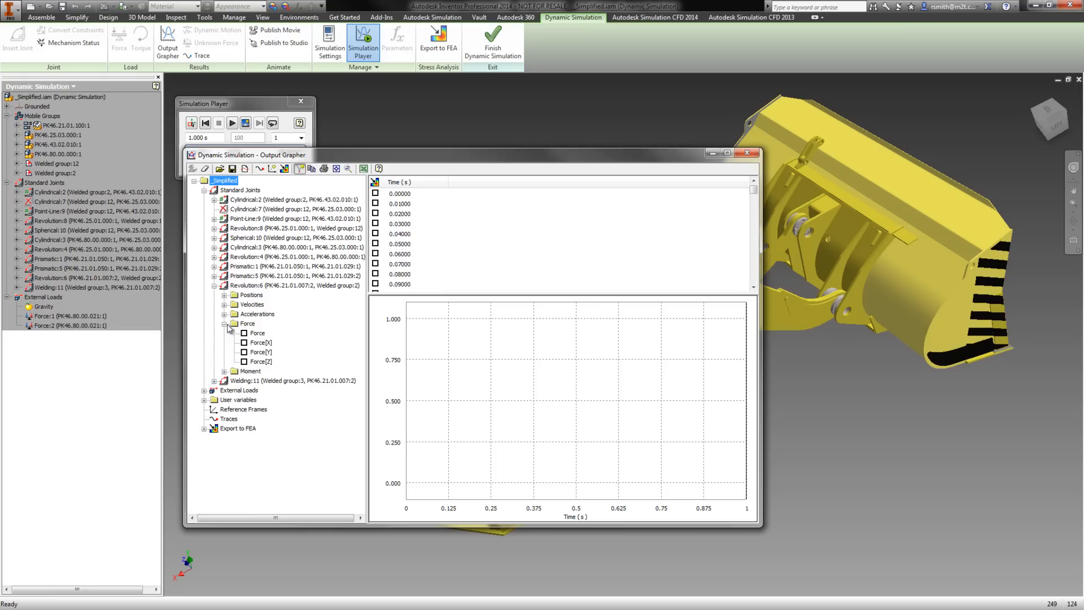
pyautogui.click(244, 333)
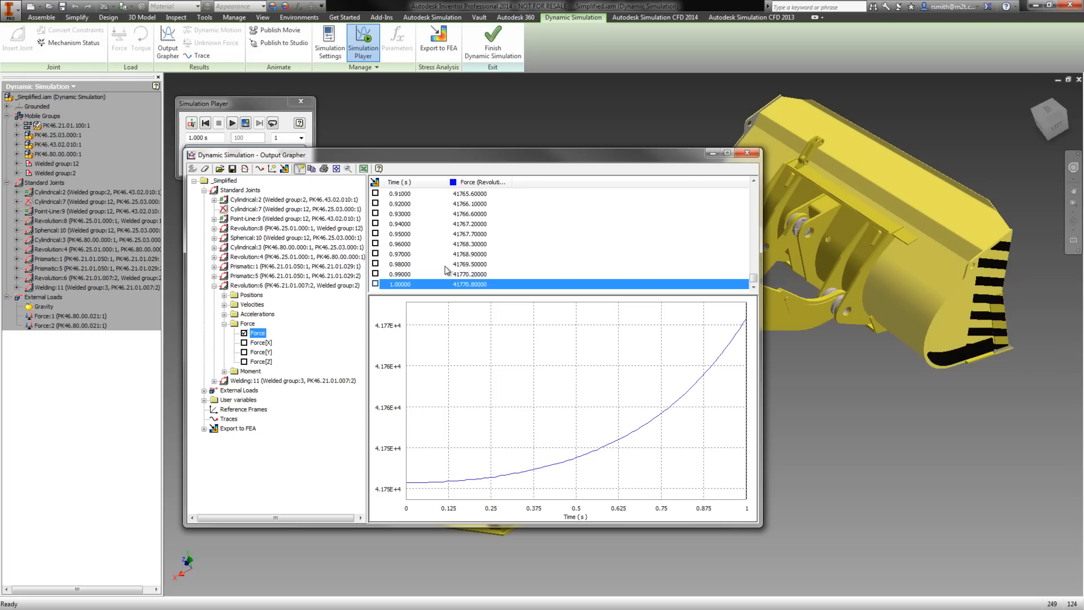
# Step: Mark the 1, 0.75 and 0.5 s time steps for FEA export and close the Output Grapher
pyautogui.click(376, 284)
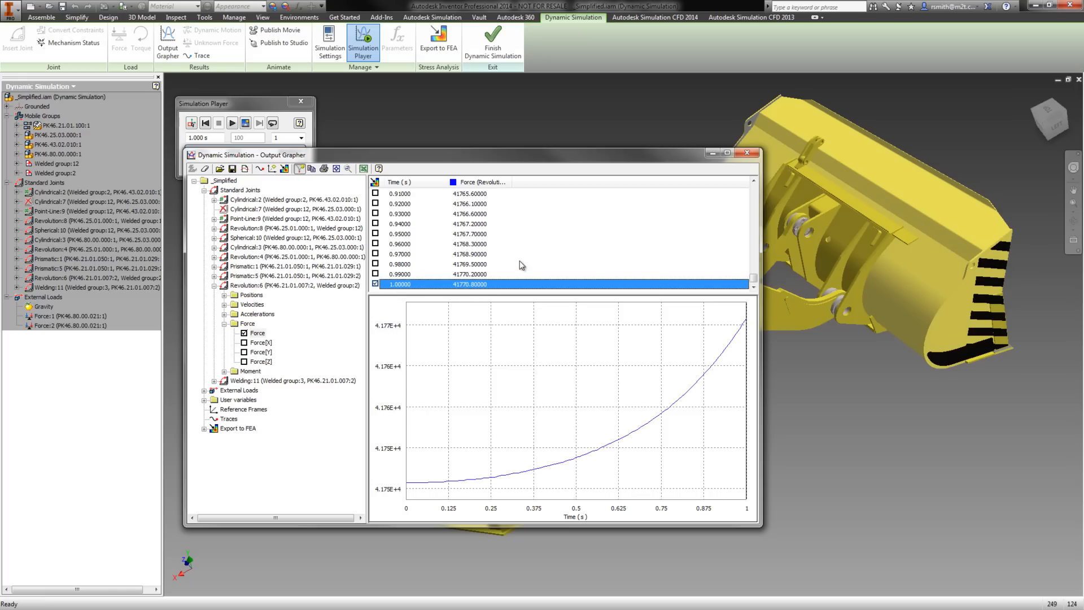
pyautogui.scroll(6, 518, 259)
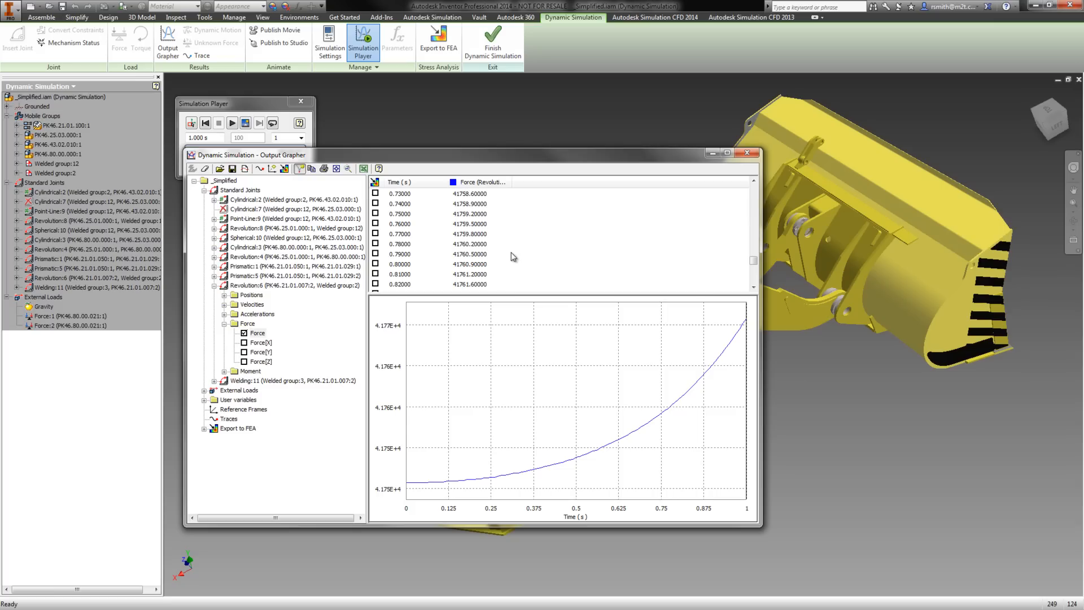
pyautogui.scroll(6, 442, 243)
pyautogui.scroll(3, 442, 242)
pyautogui.click(376, 233)
pyautogui.click(748, 153)
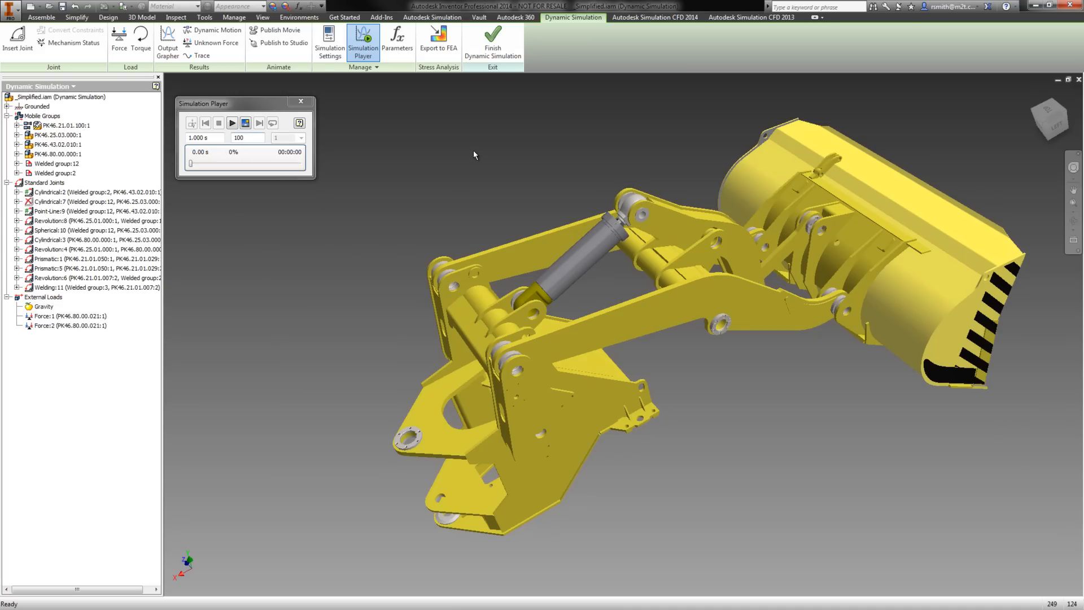
# Step: Finish the dynamic simulation and begin Stress Analysis on the loader assembly
pyautogui.click(496, 57)
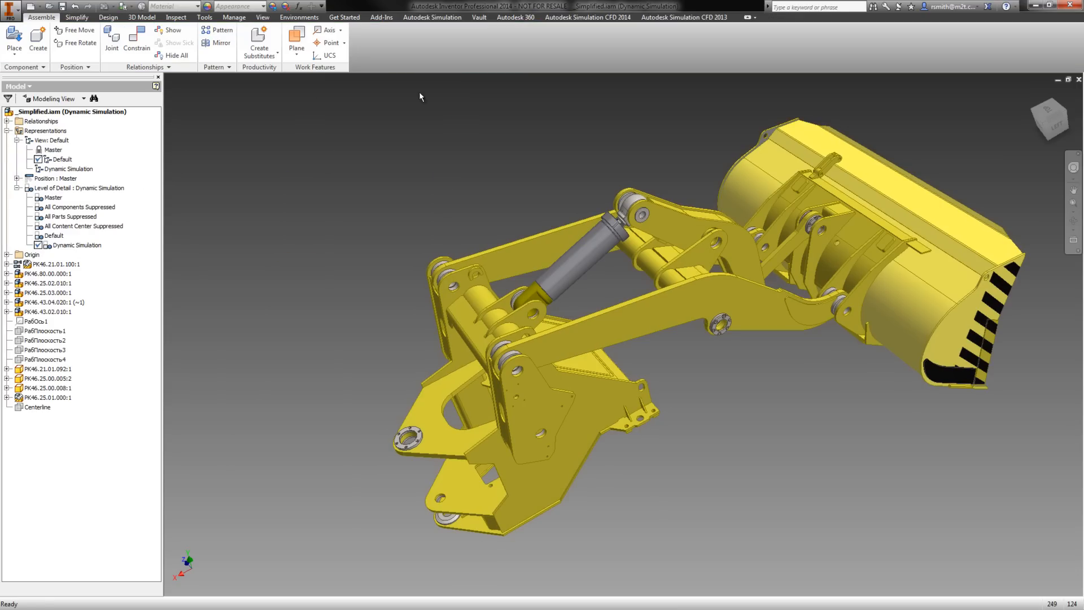
pyautogui.click(299, 16)
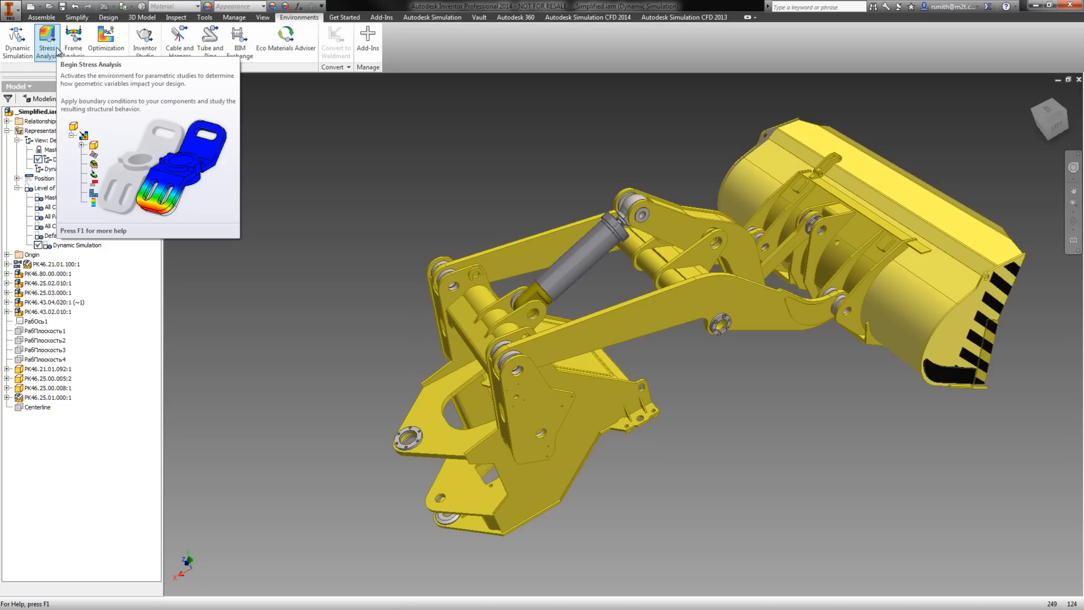
pyautogui.click(57, 51)
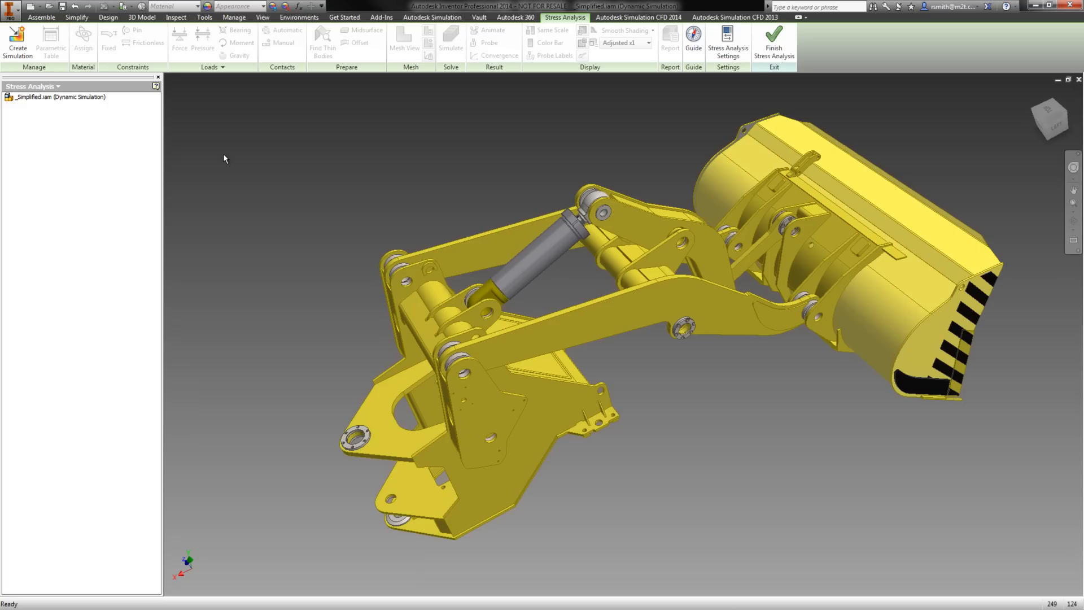
# Step: Start a new stress simulation as a Static Analysis with Motion Loads Analysis enabled, after looking at the Modal Analysis options
pyautogui.click(17, 41)
pyautogui.moveTo(224, 202); pyautogui.dragTo(244, 121)
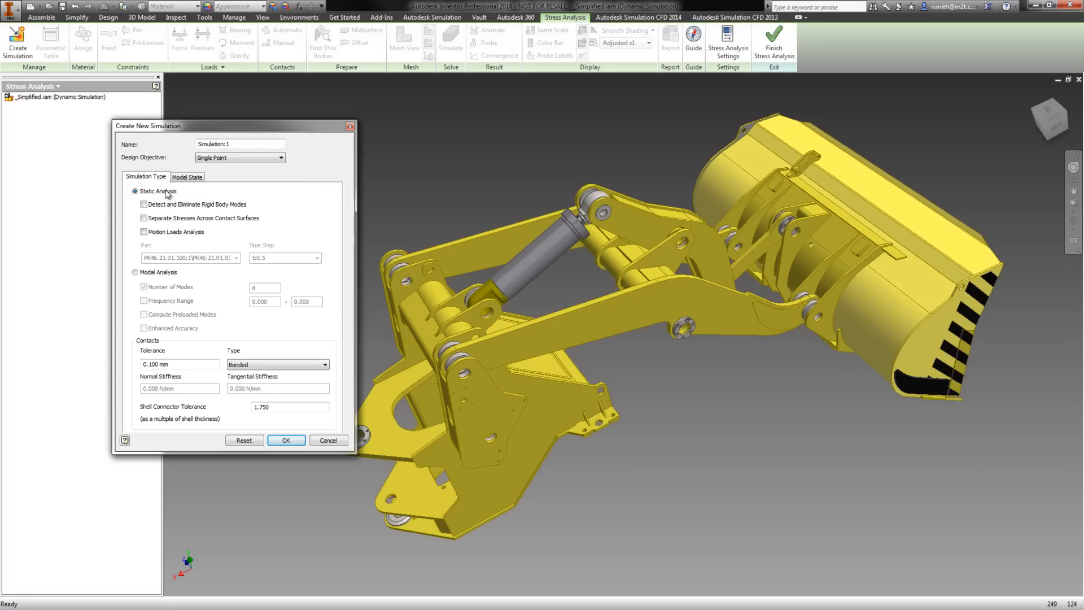
pyautogui.click(135, 273)
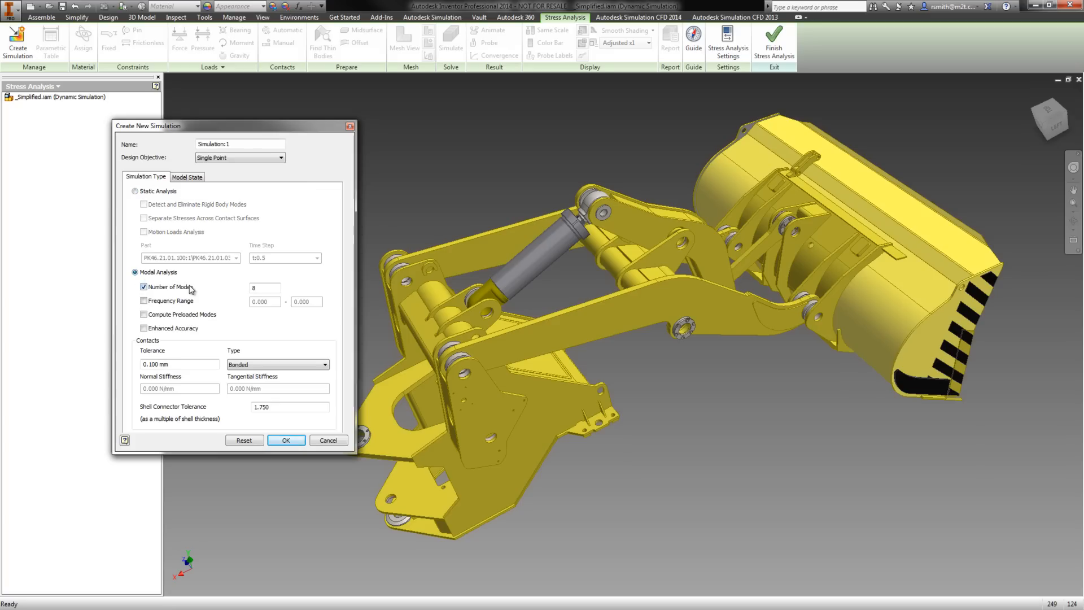
pyautogui.click(135, 192)
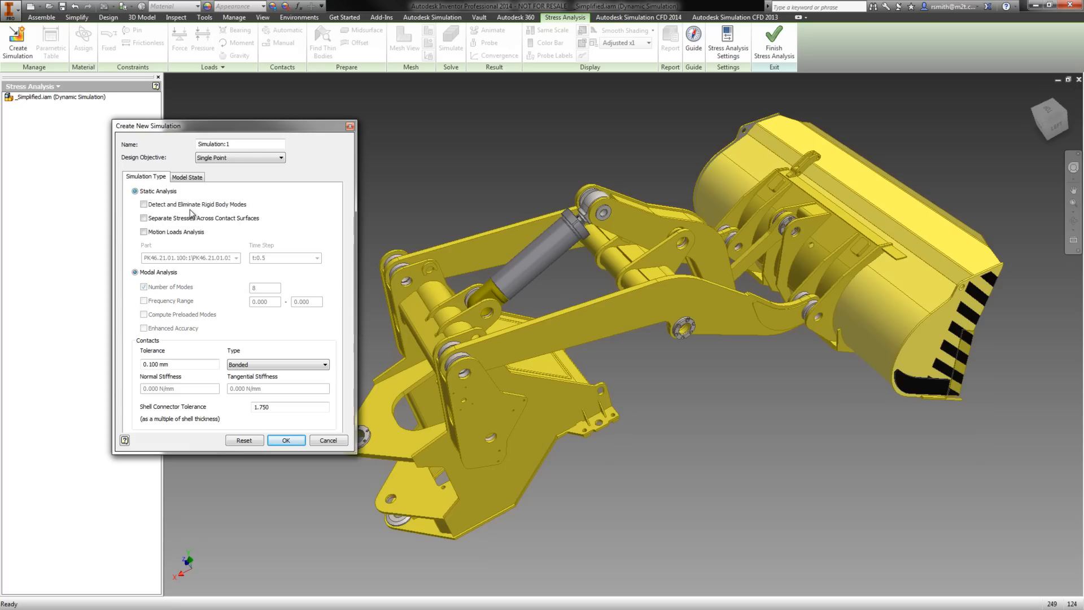
pyautogui.click(143, 232)
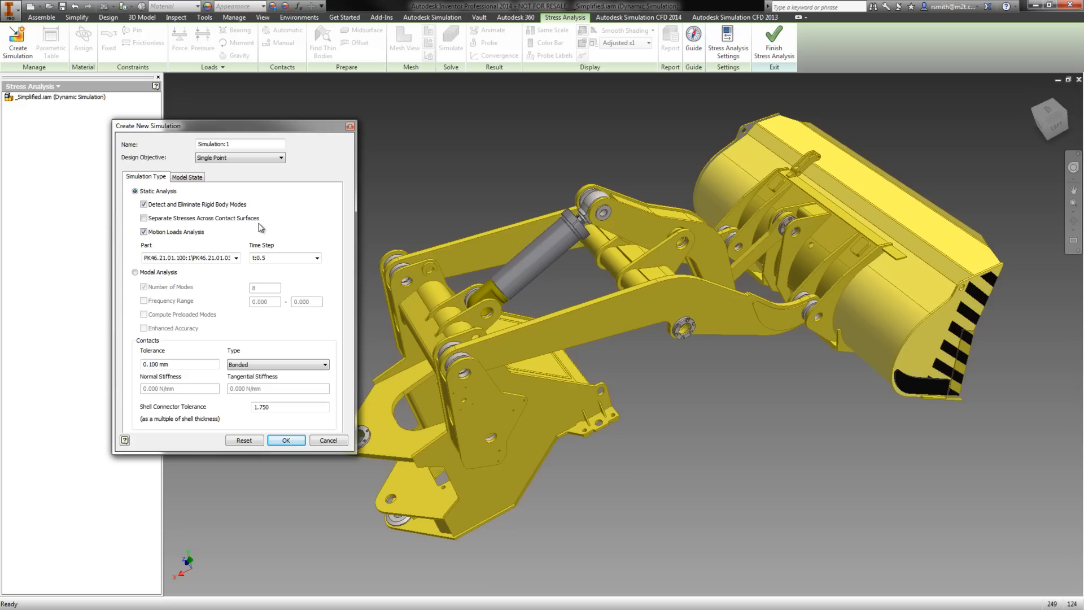
# Step: Keep the listed part, set the motion loads time step to t:1 and create the simulation
pyautogui.click(237, 257)
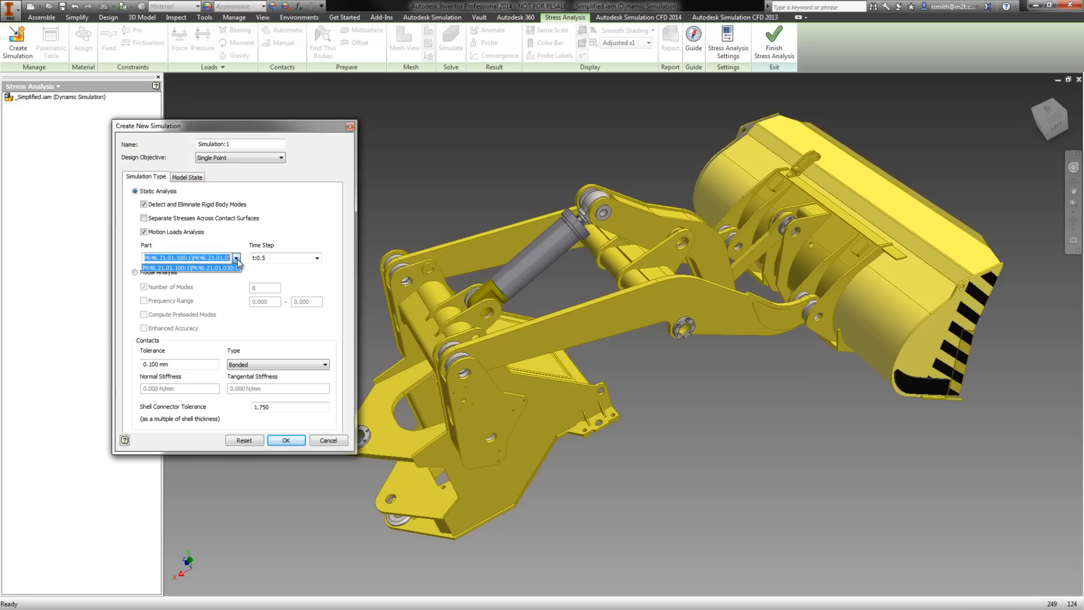
pyautogui.click(237, 259)
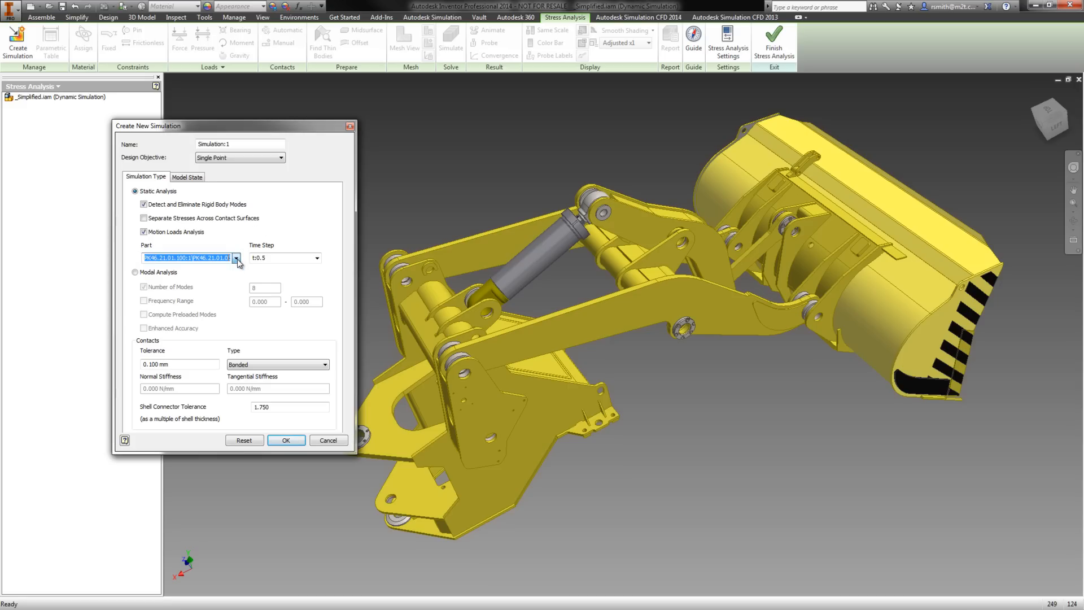
pyautogui.click(317, 258)
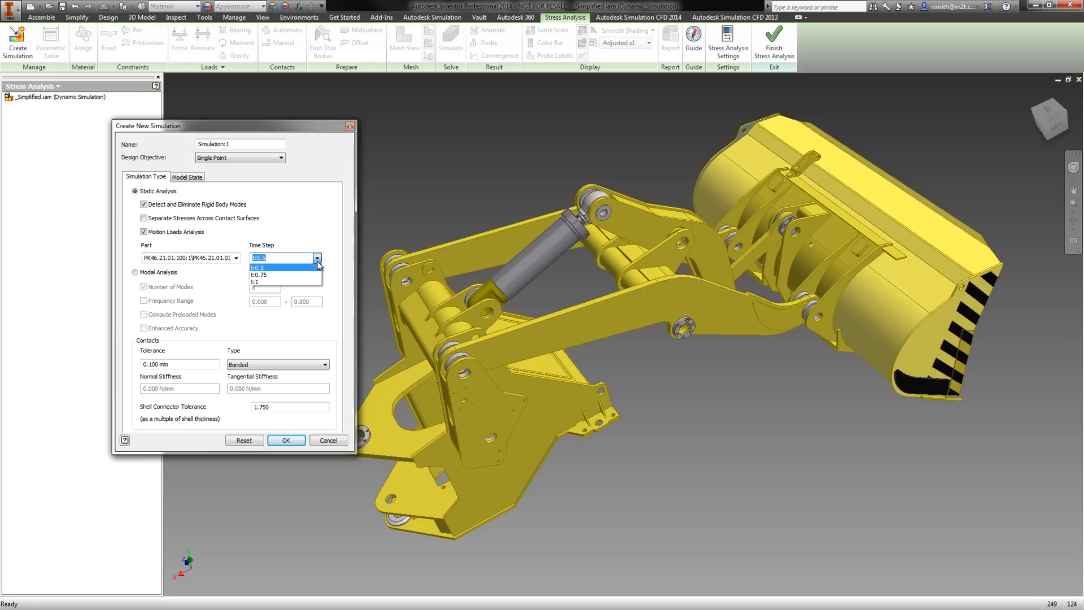
pyautogui.click(305, 281)
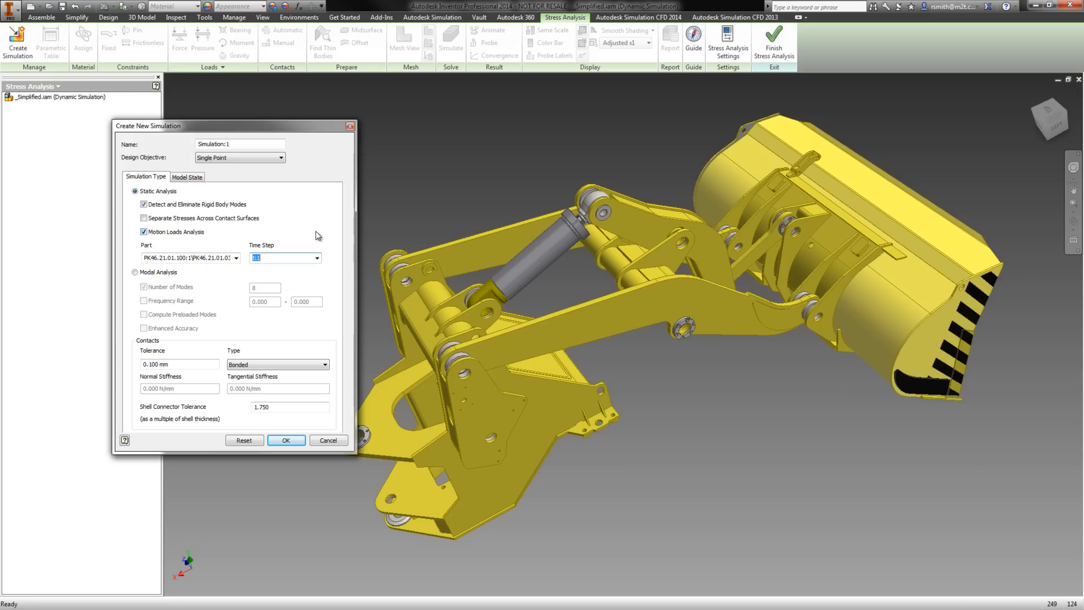
pyautogui.click(289, 440)
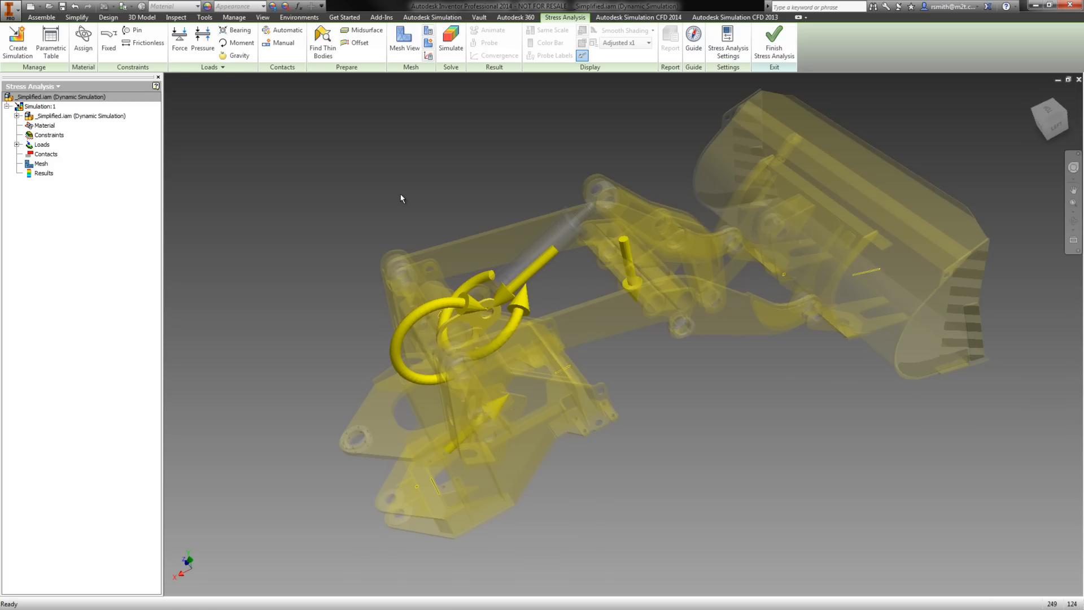
# Step: Examine the transferred motion loads around the cylinder mounting lug
pyautogui.keyDown('shift'); pyautogui.moveTo(402, 198); pyautogui.dragTo(508, 196, button='middle'); pyautogui.keyUp('shift')
pyautogui.scroll(3, 799, 413)
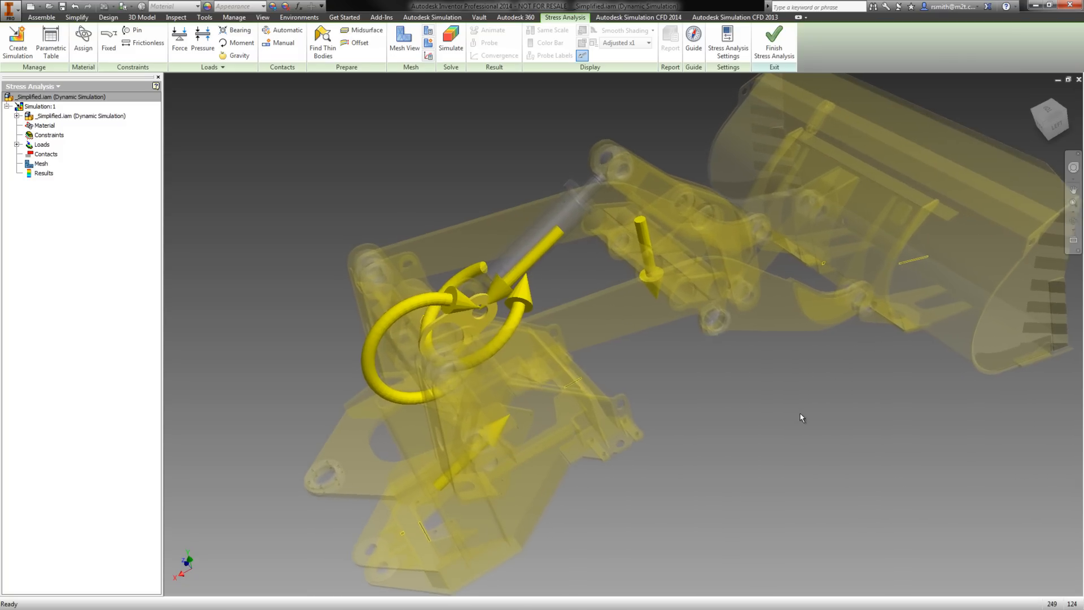
pyautogui.scroll(3, 800, 418)
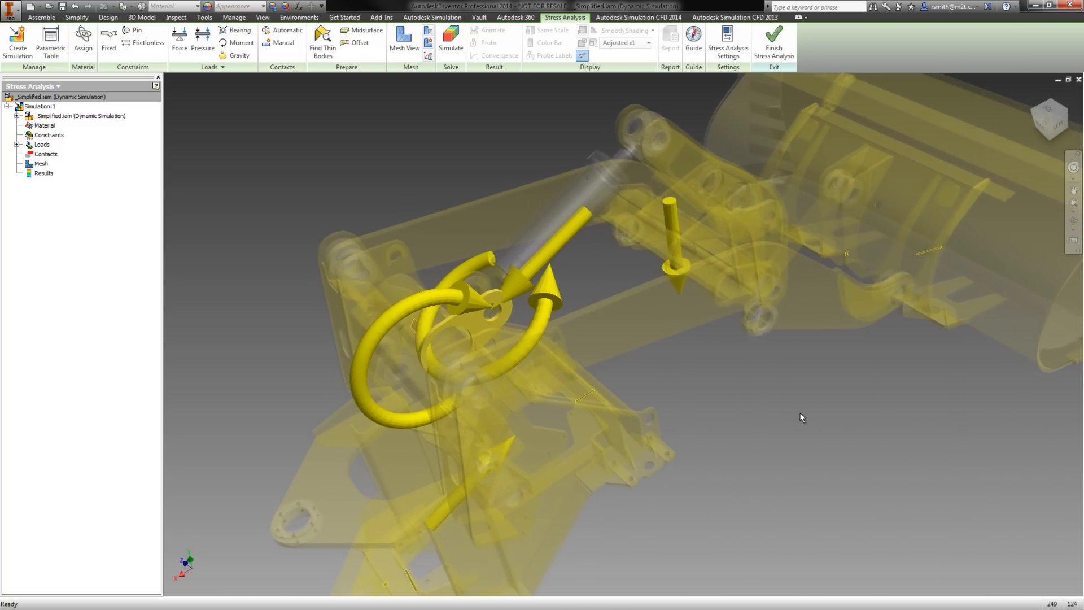
# Step: List the motion loads transferred to the cylinder mounting lug and hide their load symbols in the model
pyautogui.scroll(4, 800, 417)
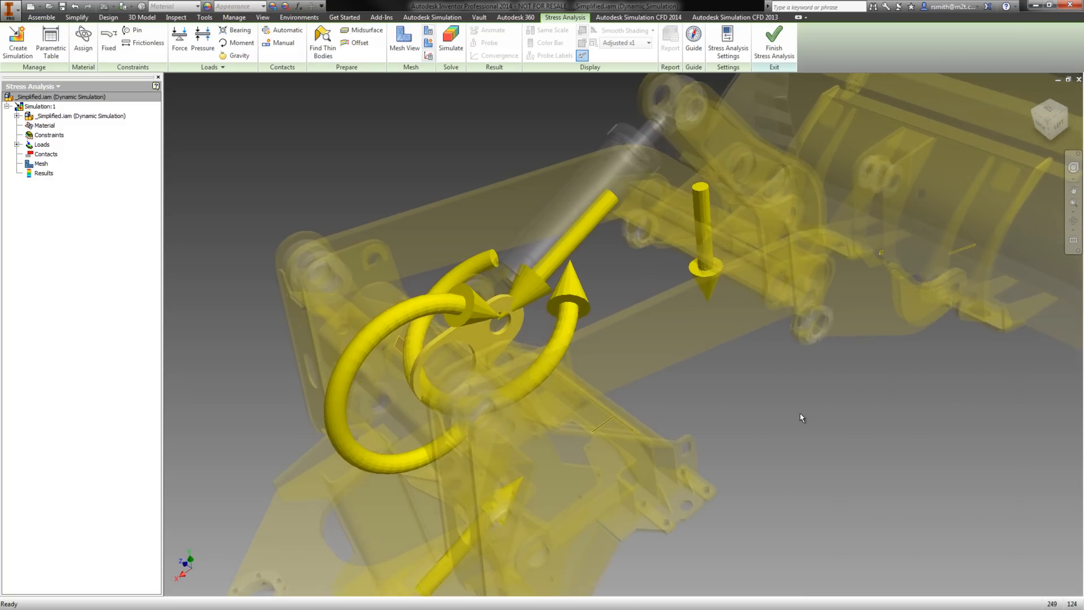
pyautogui.scroll(4, 801, 418)
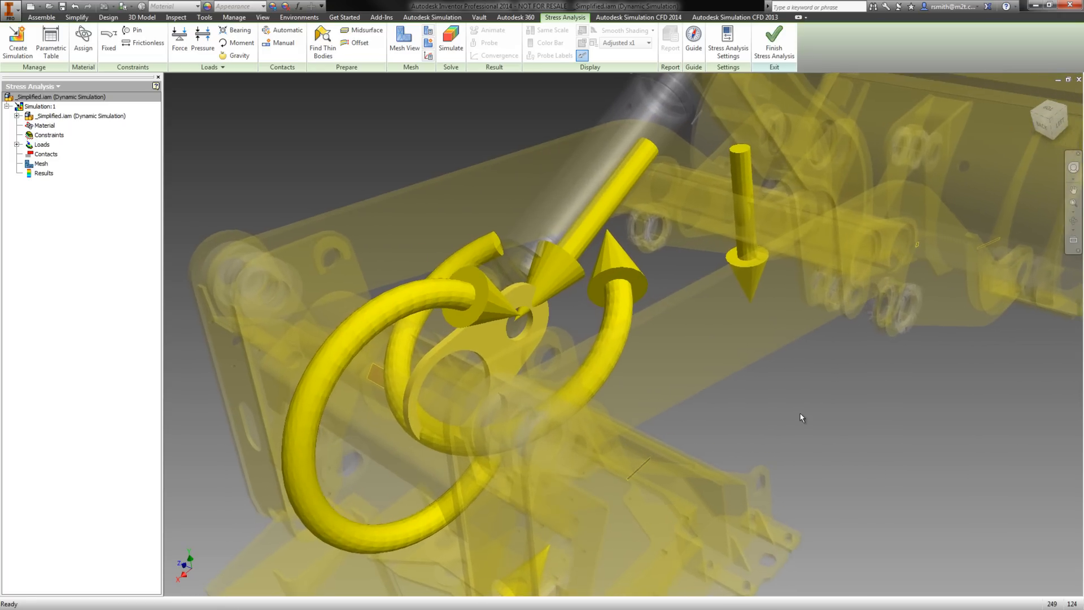
pyautogui.scroll(3, 800, 418)
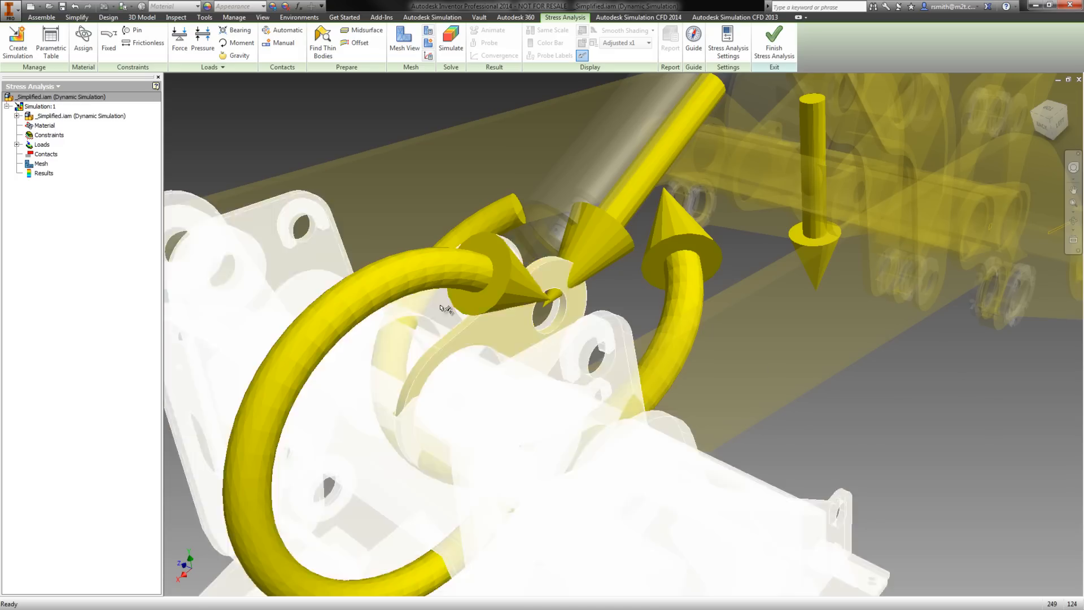
pyautogui.click(17, 145)
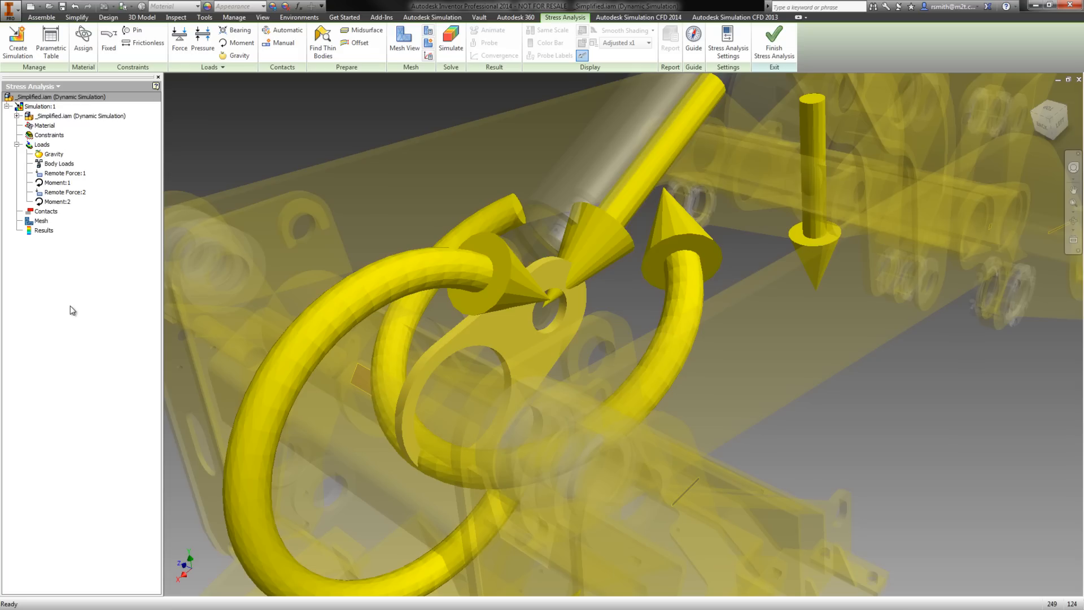
pyautogui.click(585, 57)
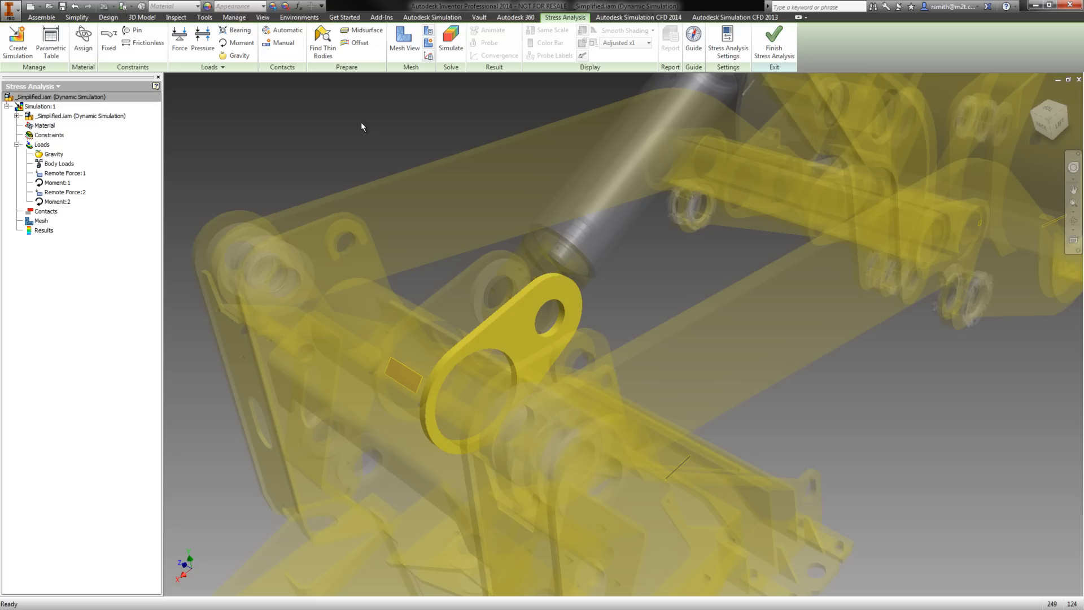
# Step: Generate the finite element mesh for the lug and inspect it close up around both holes
pyautogui.click(404, 43)
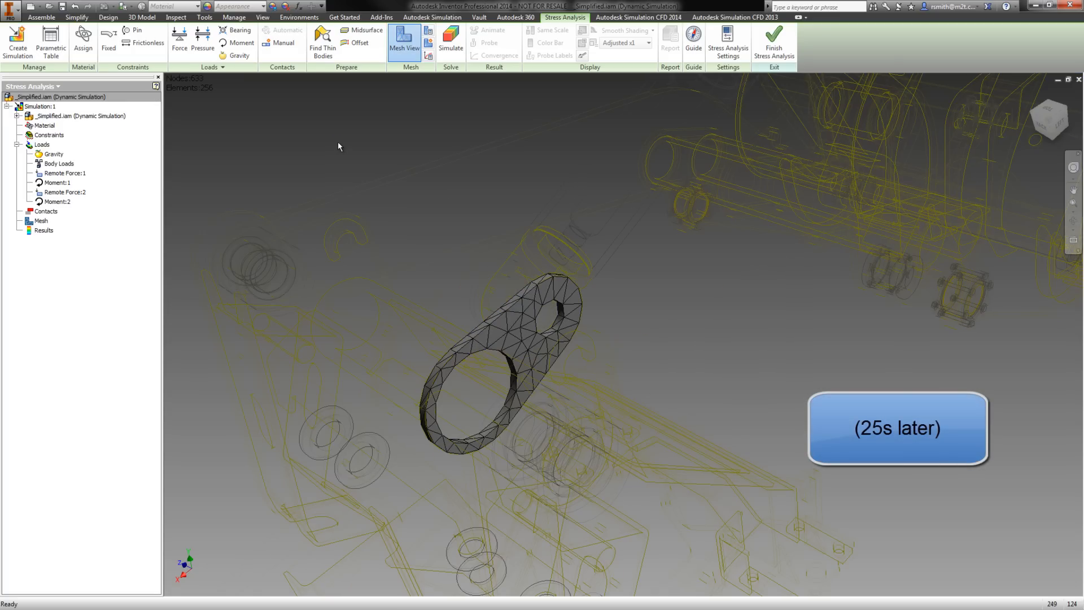
pyautogui.scroll(3, 338, 142)
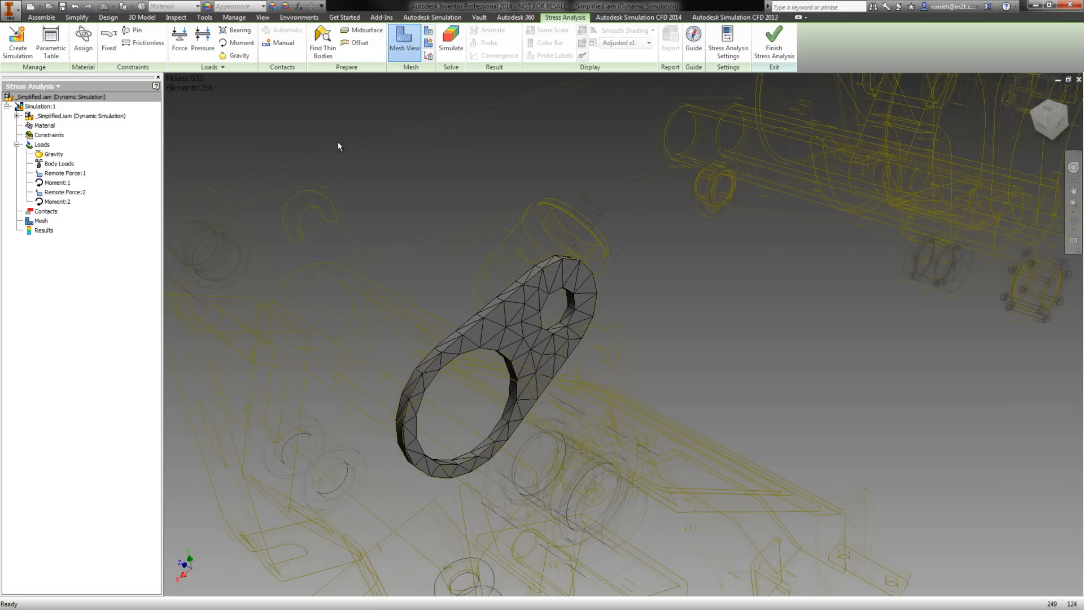
pyautogui.scroll(5, 338, 145)
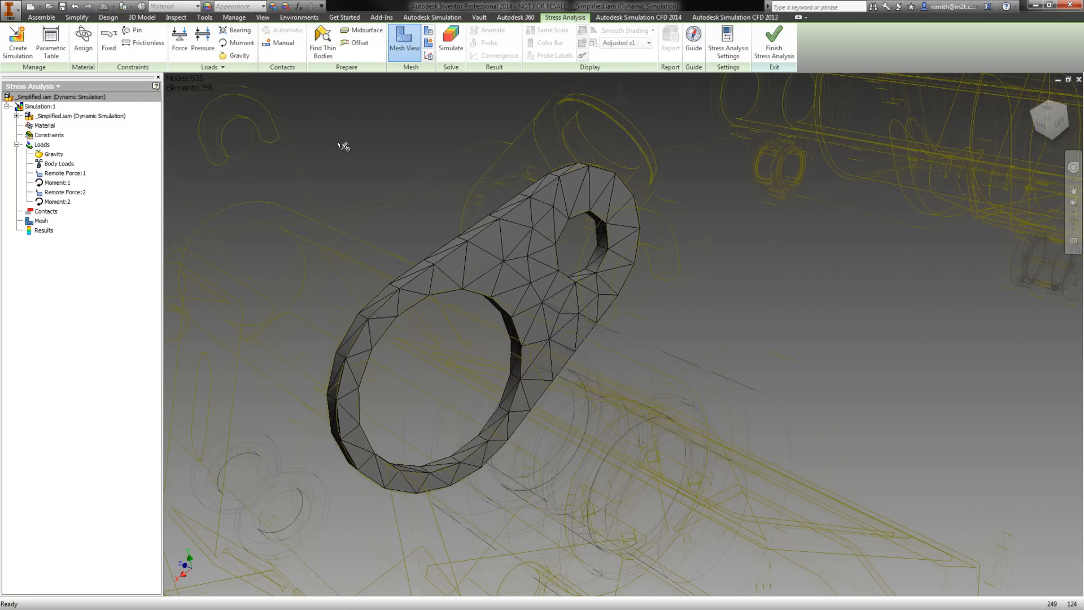
pyautogui.scroll(2, 342, 146)
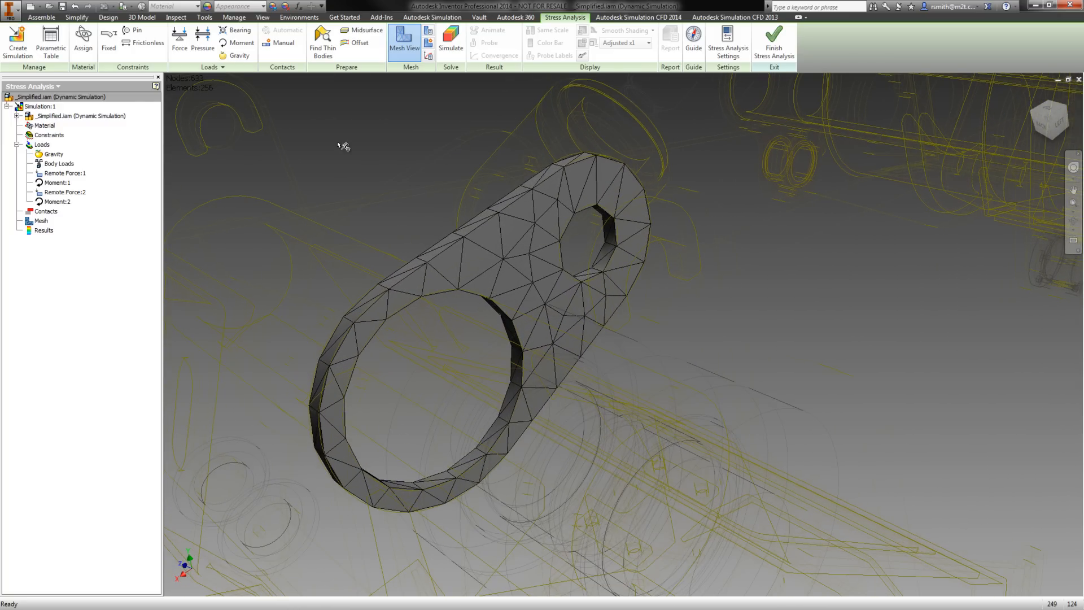
pyautogui.scroll(2, 342, 146)
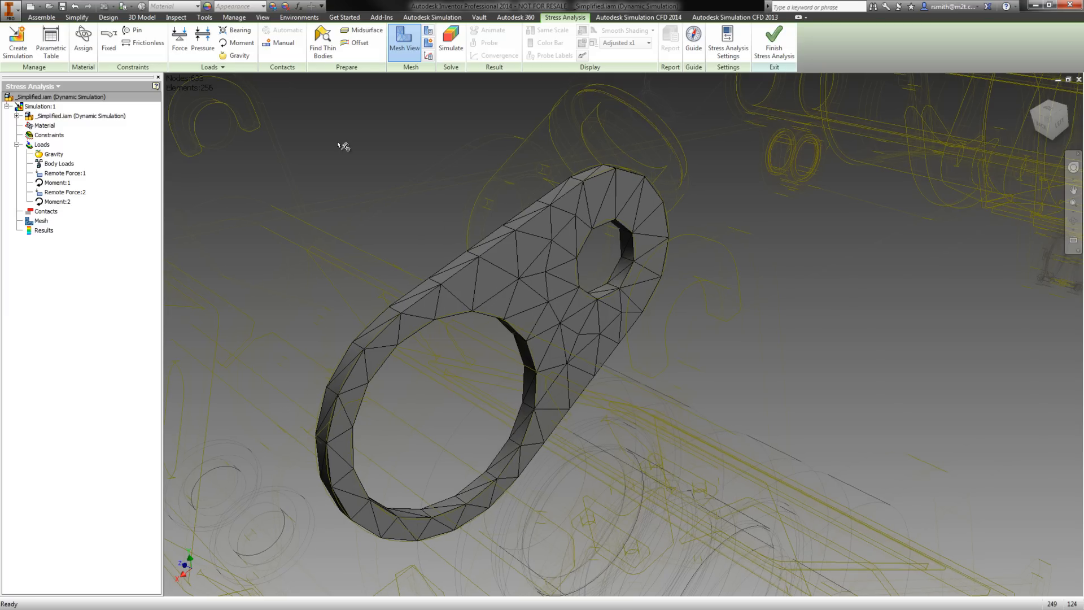
# Step: Add a local mesh control of 5 mm element size to the lug's small pin hole and update the mesh
pyautogui.click(418, 59)
pyautogui.click(426, 45)
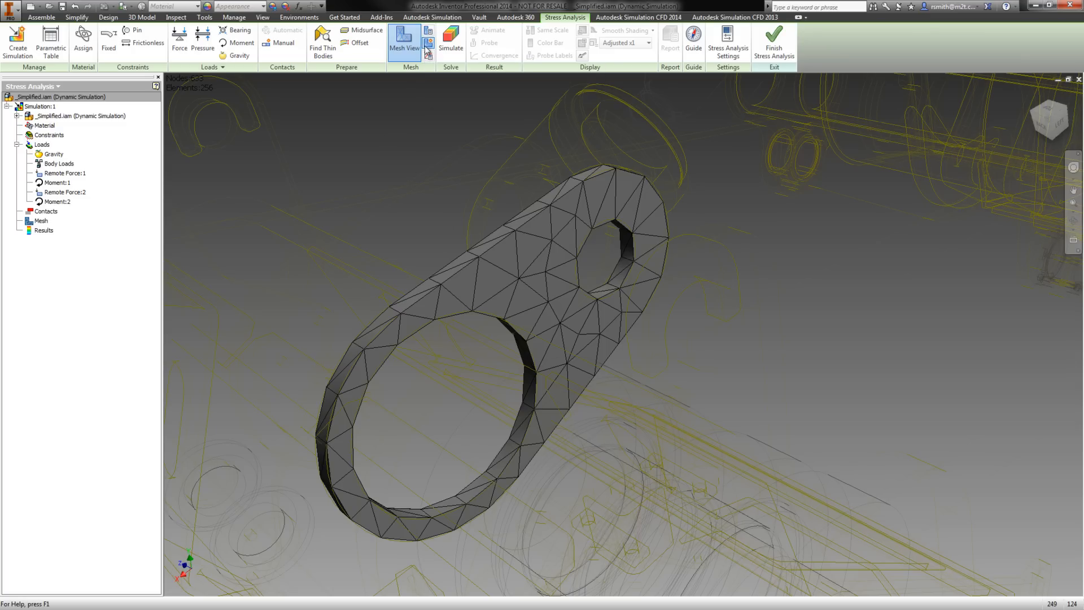
pyautogui.click(631, 275)
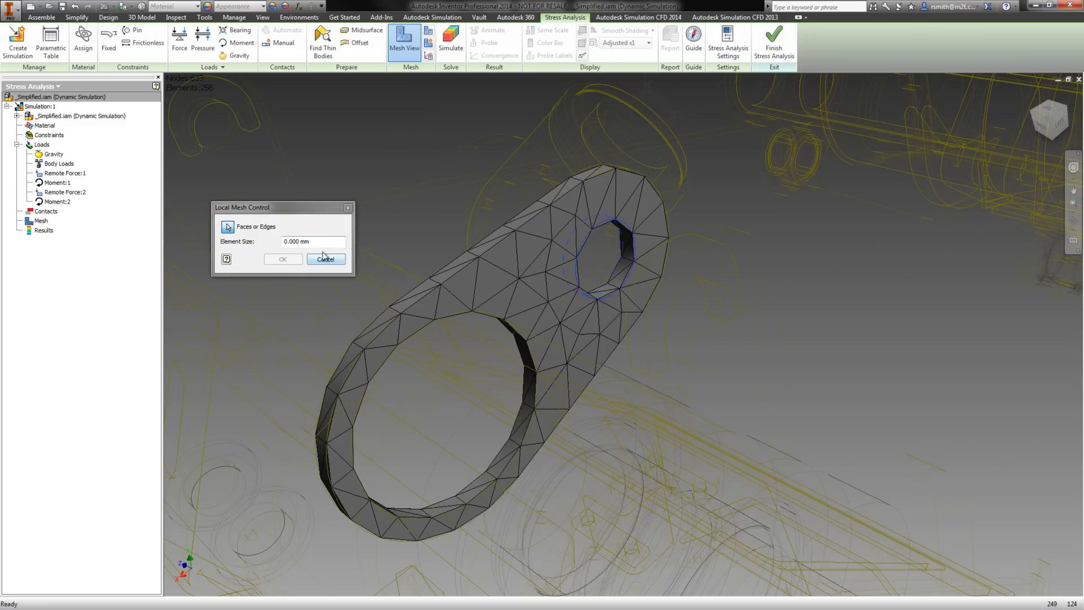
pyautogui.click(289, 242)
pyautogui.write('5mm')
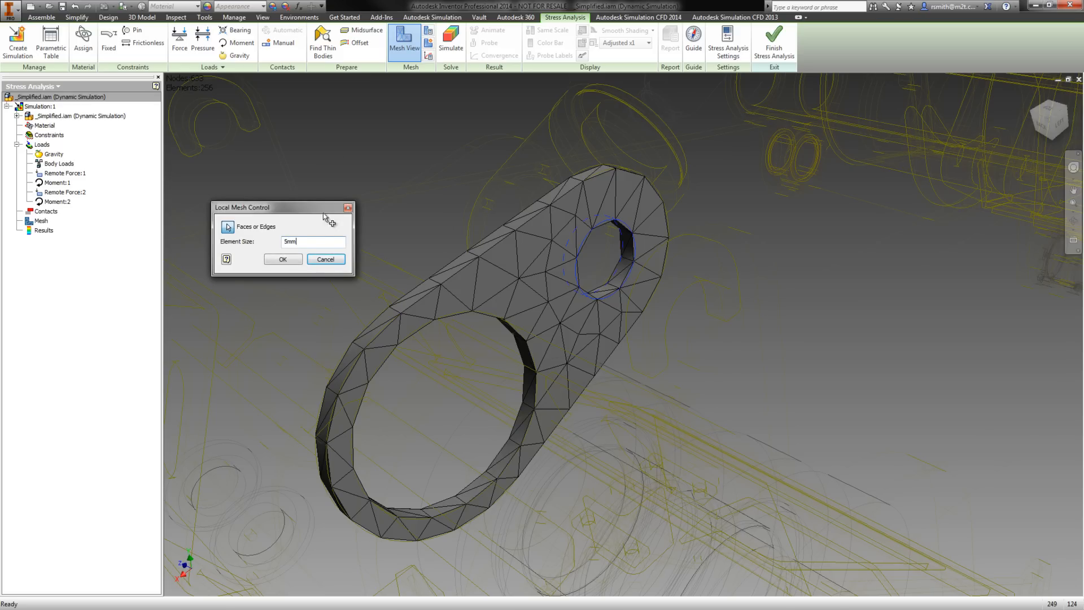
pyautogui.click(290, 257)
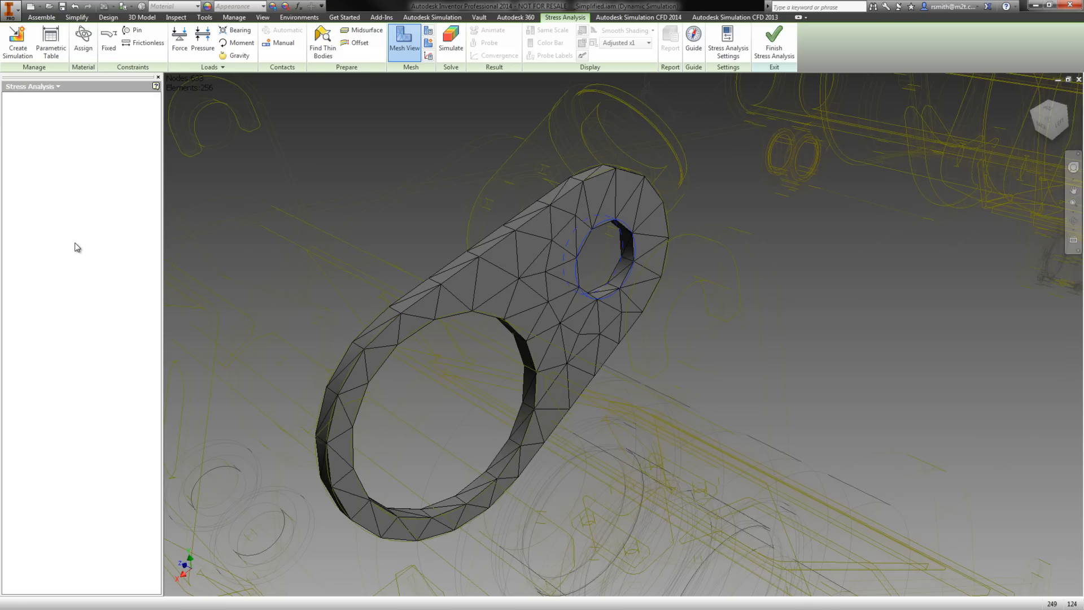
pyautogui.rightClick(49, 221)
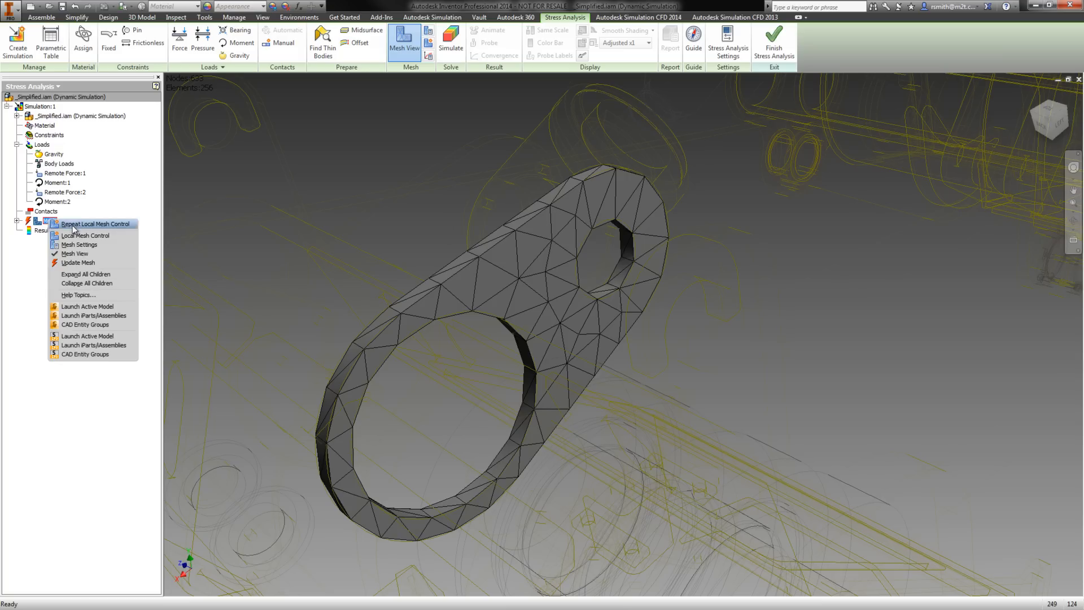
pyautogui.click(78, 262)
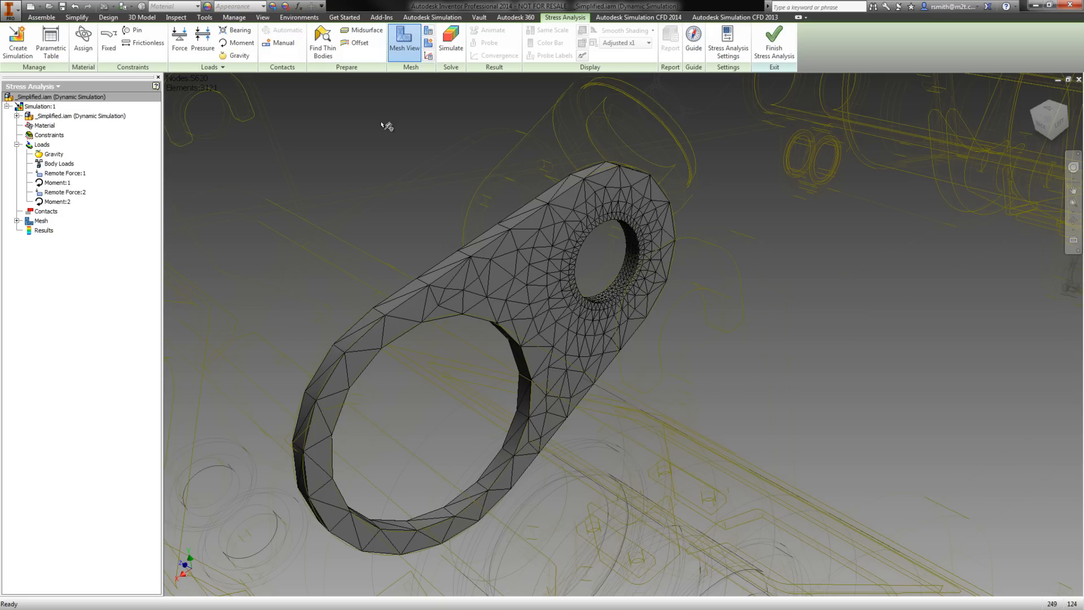
# Step: Set the mesh's average element size to 0.05, enable Create Curved Mesh Elements and update the mesh
pyautogui.click(428, 42)
pyautogui.moveTo(341, 231); pyautogui.dragTo(320, 190)
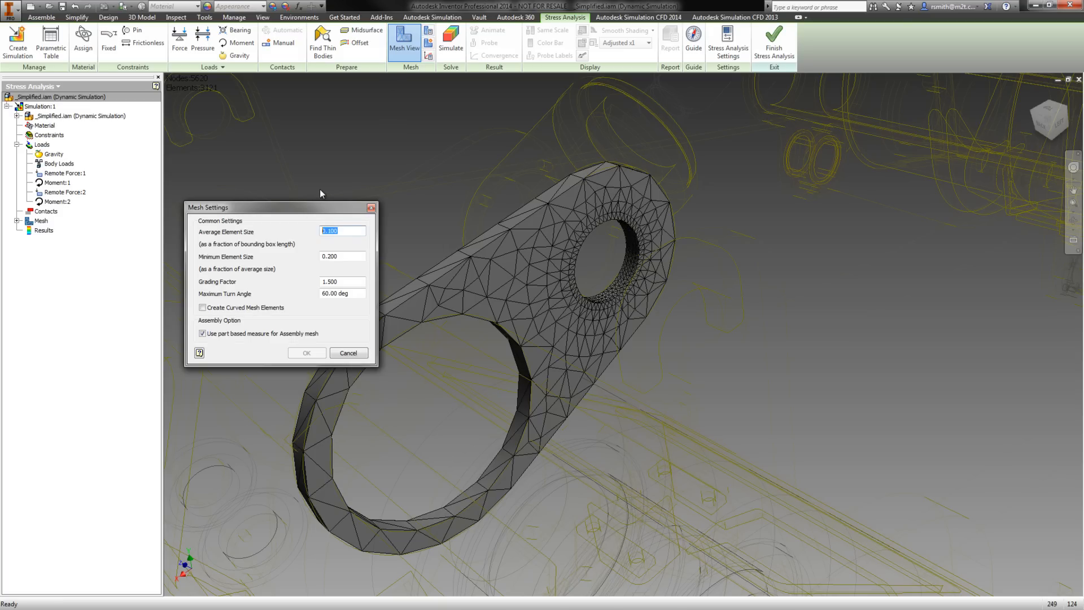
pyautogui.write('.05')
pyautogui.click(202, 308)
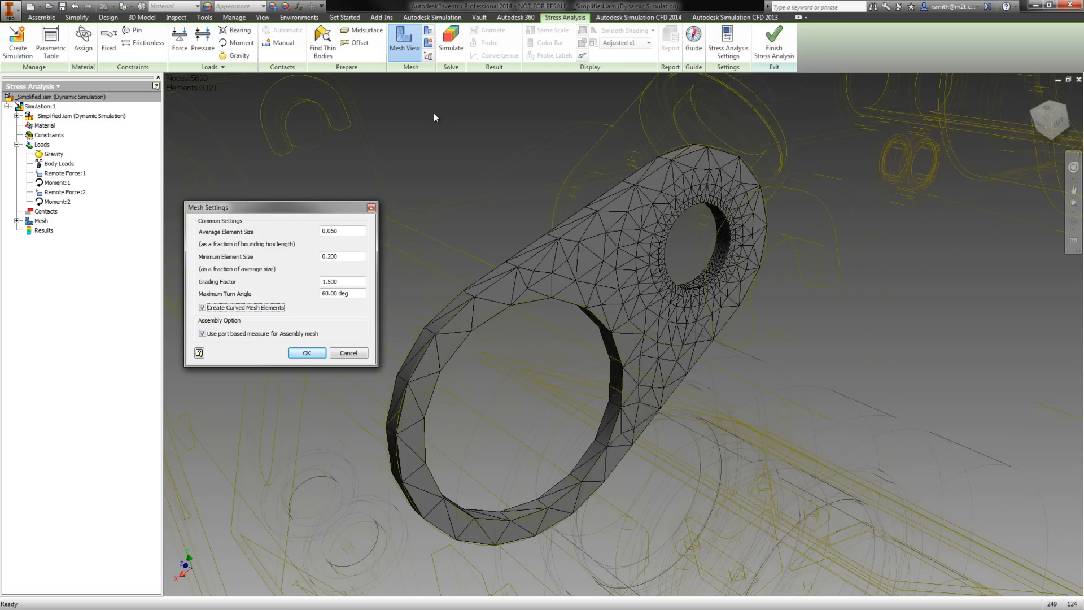
pyautogui.click(307, 353)
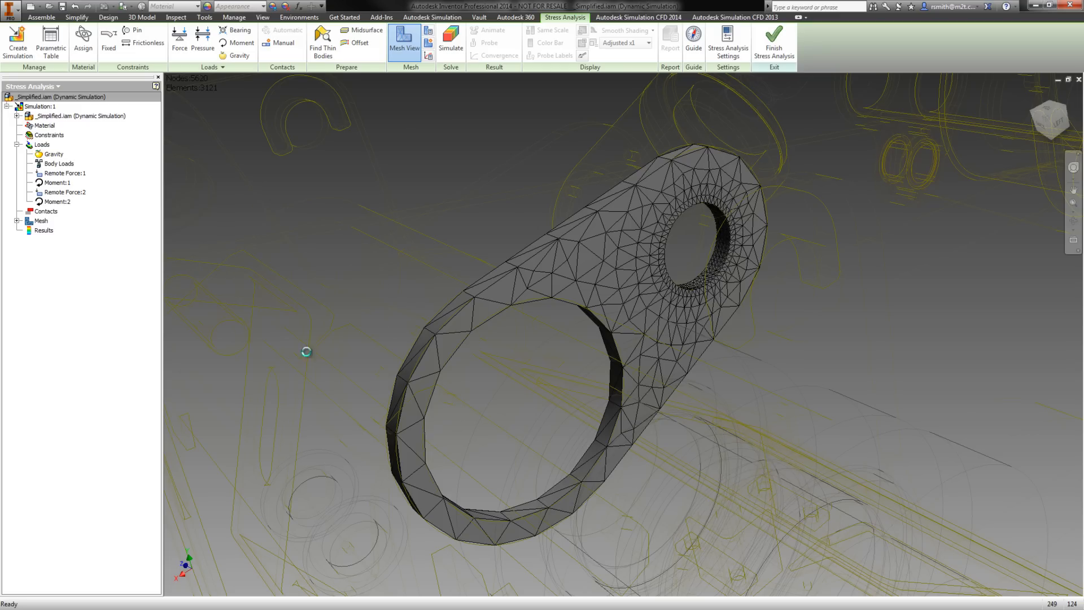
pyautogui.rightClick(50, 222)
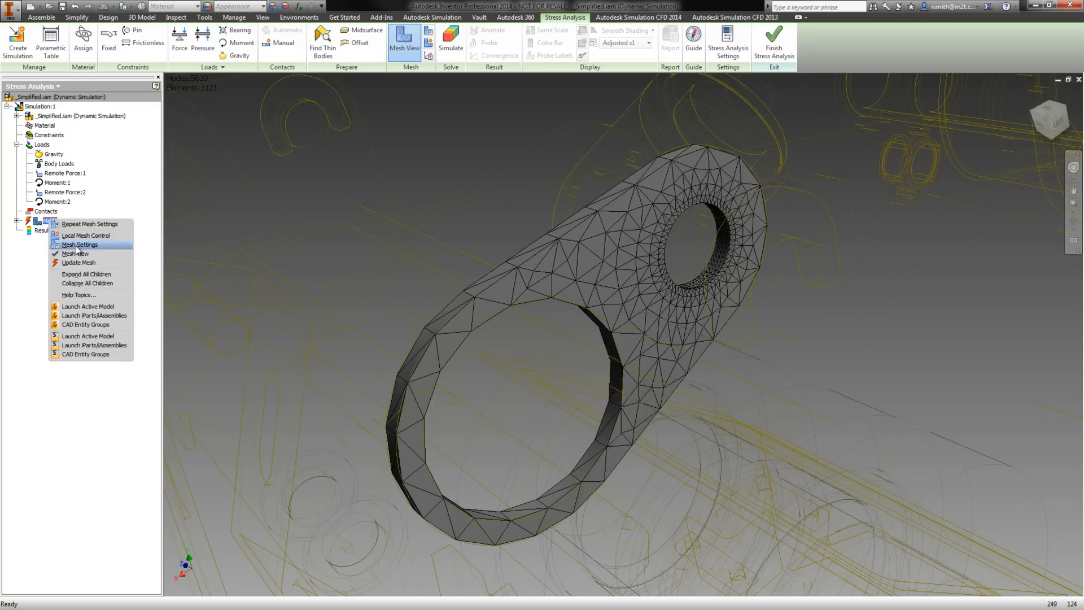
pyautogui.click(79, 263)
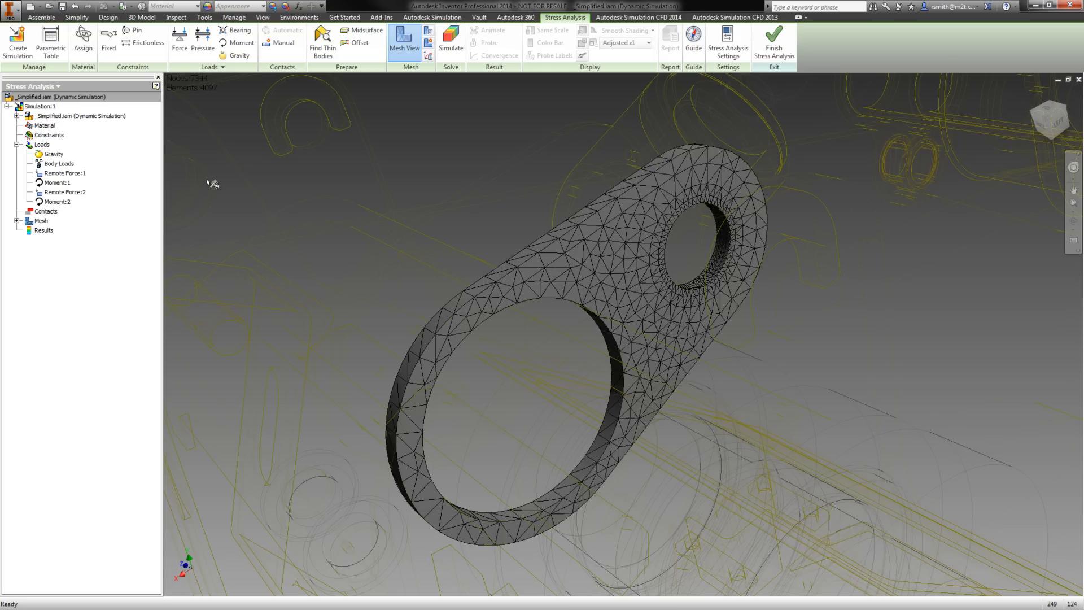
# Step: Run the static stress simulation on the lug and view its Von Mises stress result
pyautogui.click(455, 53)
pyautogui.click(227, 310)
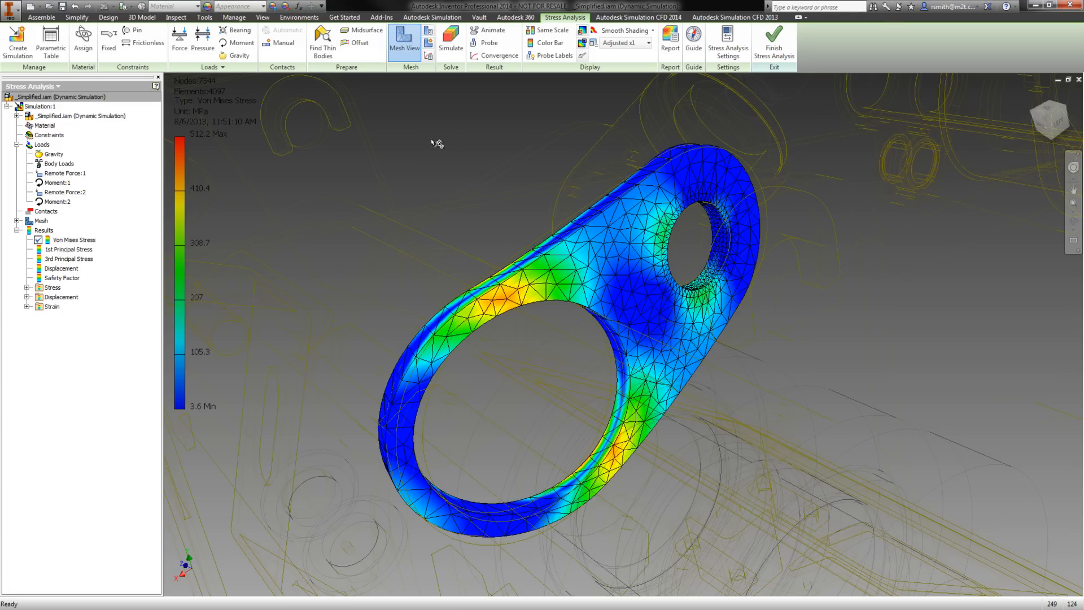
pyautogui.scroll(-3, 431, 140)
pyautogui.scroll(-1, 481, 123)
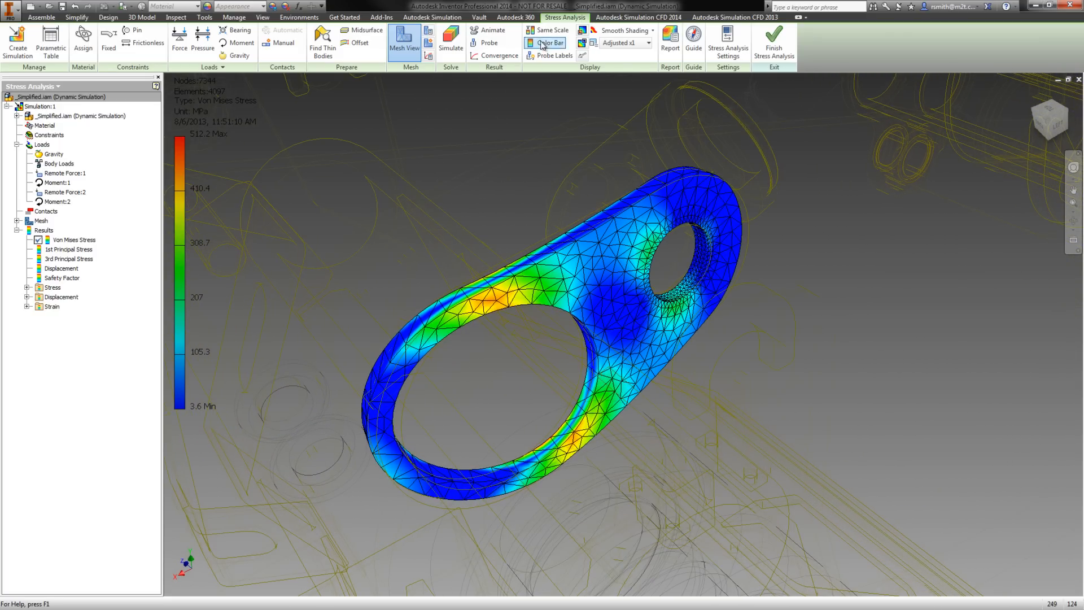
# Step: Play the Von Mises stress animation with the original shape shown, close it and display the Displacement result
pyautogui.click(489, 31)
pyautogui.click(199, 242)
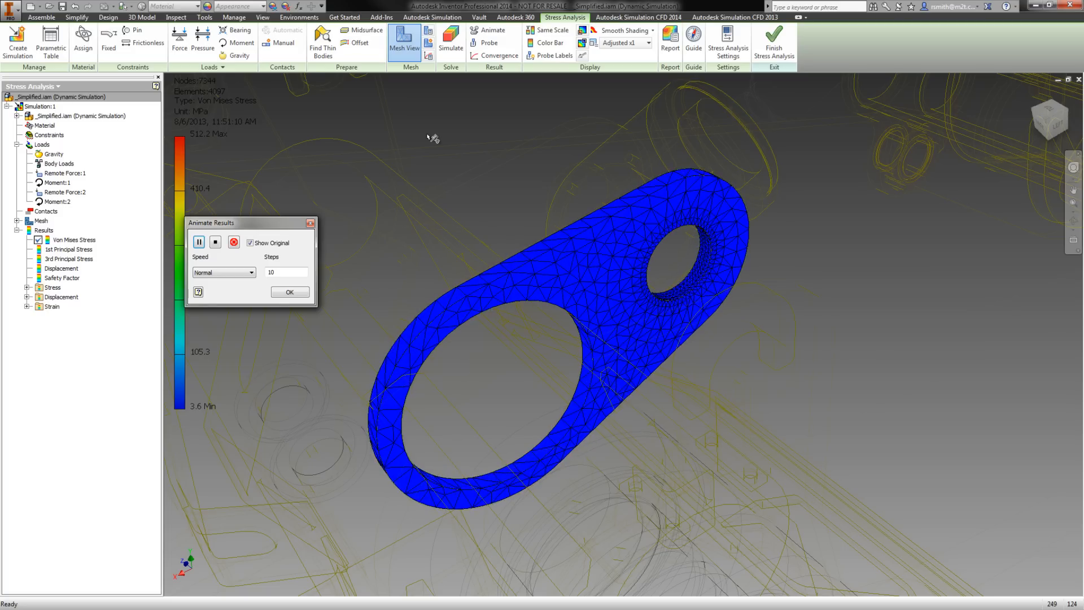
pyautogui.click(290, 293)
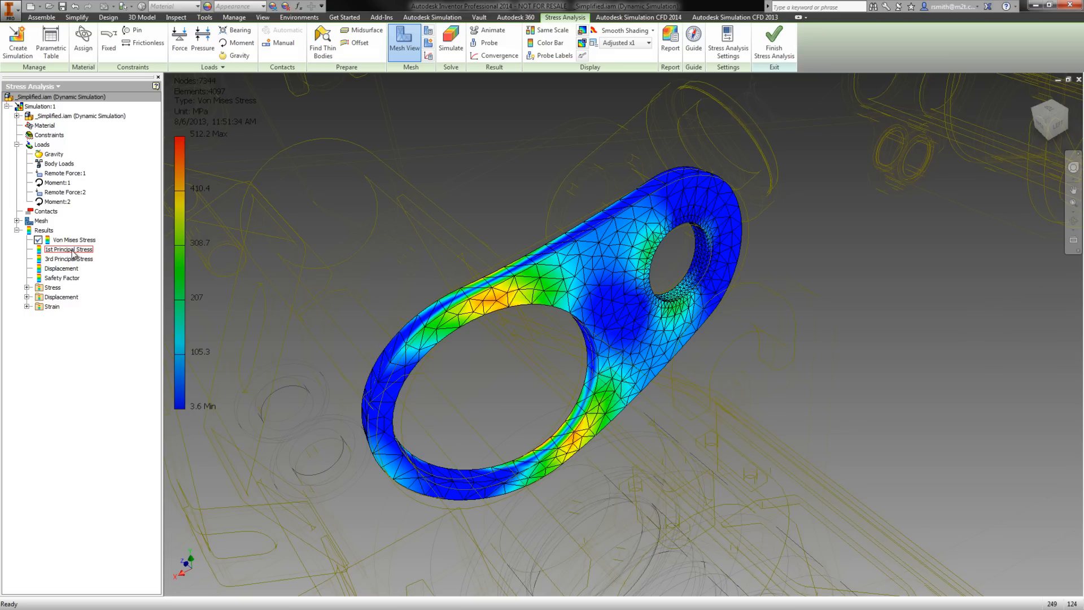
pyautogui.doubleClick(61, 268)
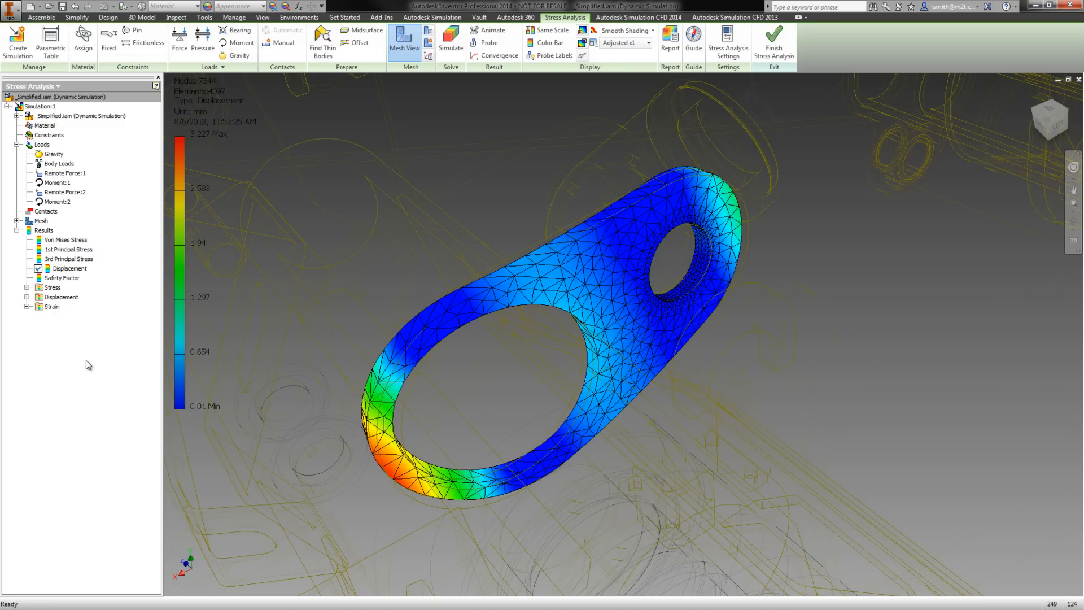
# Step: Display the Safety Factor result, probe the lug near the large hole's upper edge and place the label clear of the part
pyautogui.doubleClick(73, 278)
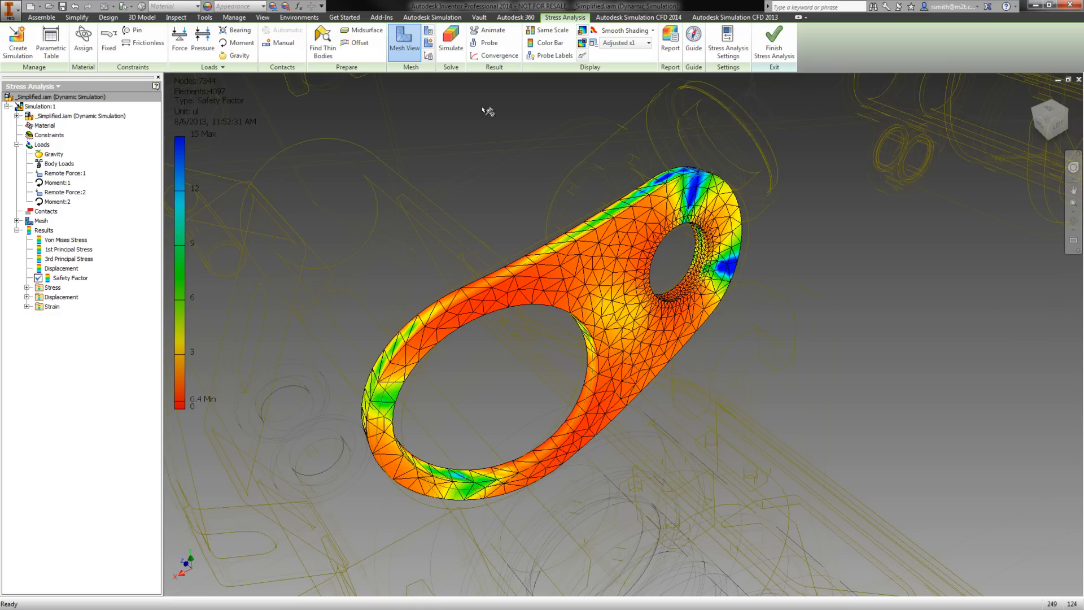
pyautogui.click(483, 45)
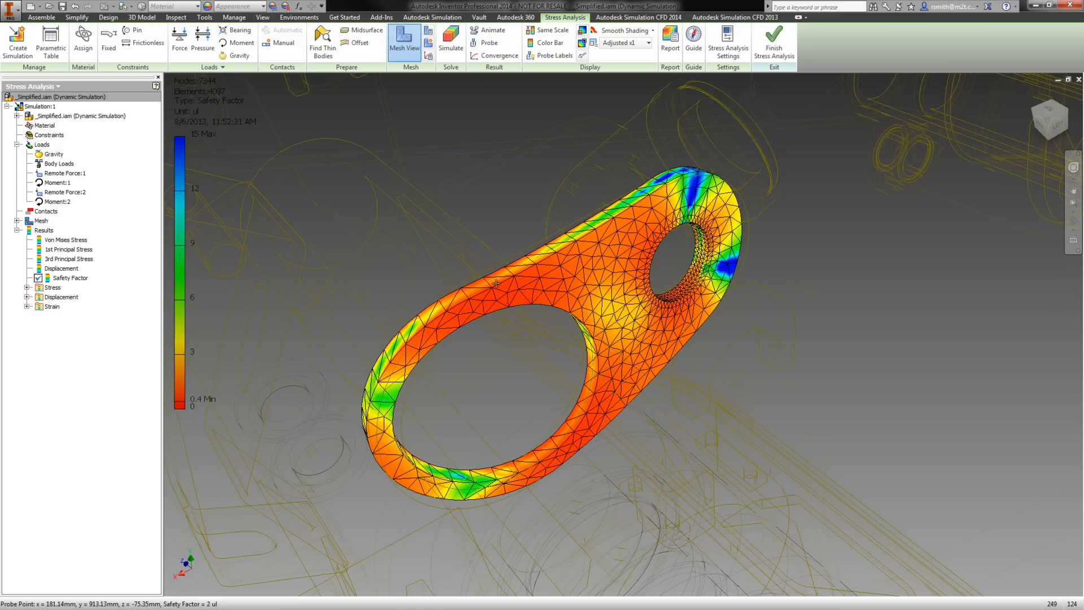
pyautogui.rightClick(522, 191)
pyautogui.click(541, 196)
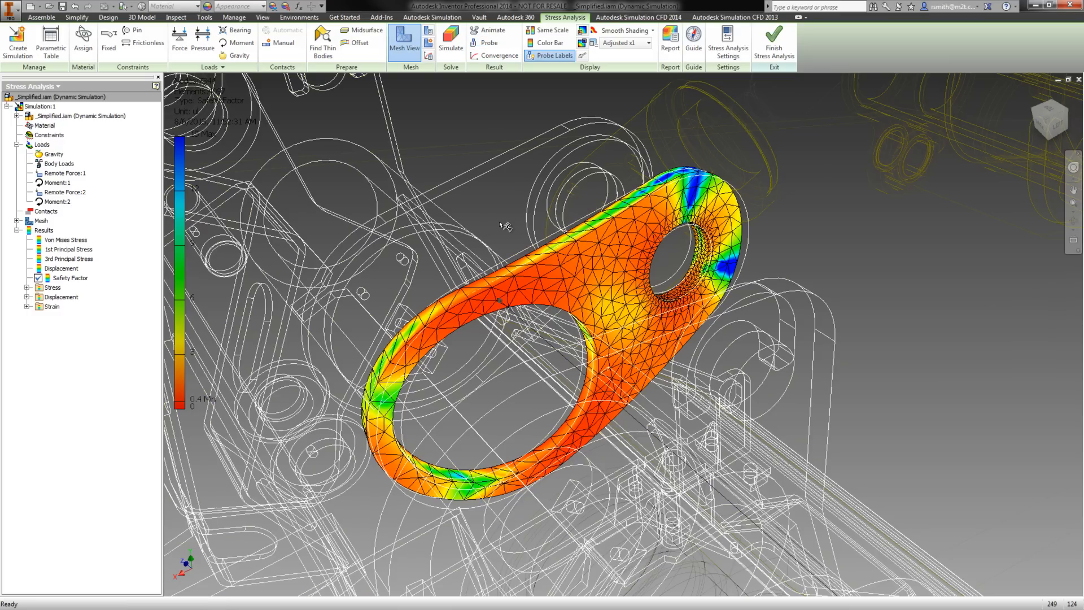
pyautogui.scroll(3, 895, 371)
pyautogui.scroll(2, 895, 371)
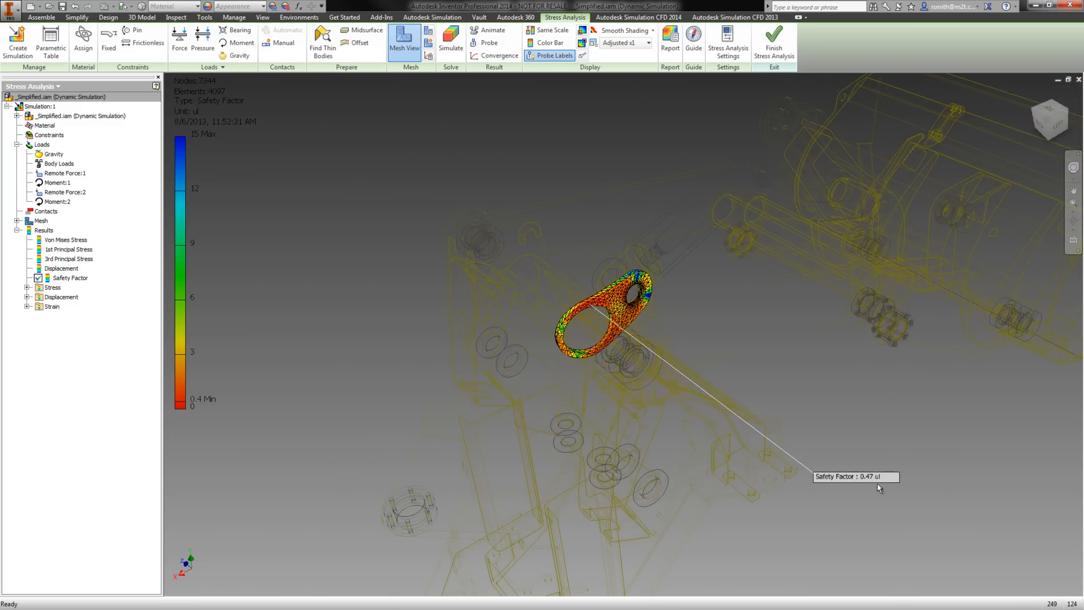
pyautogui.click(586, 278)
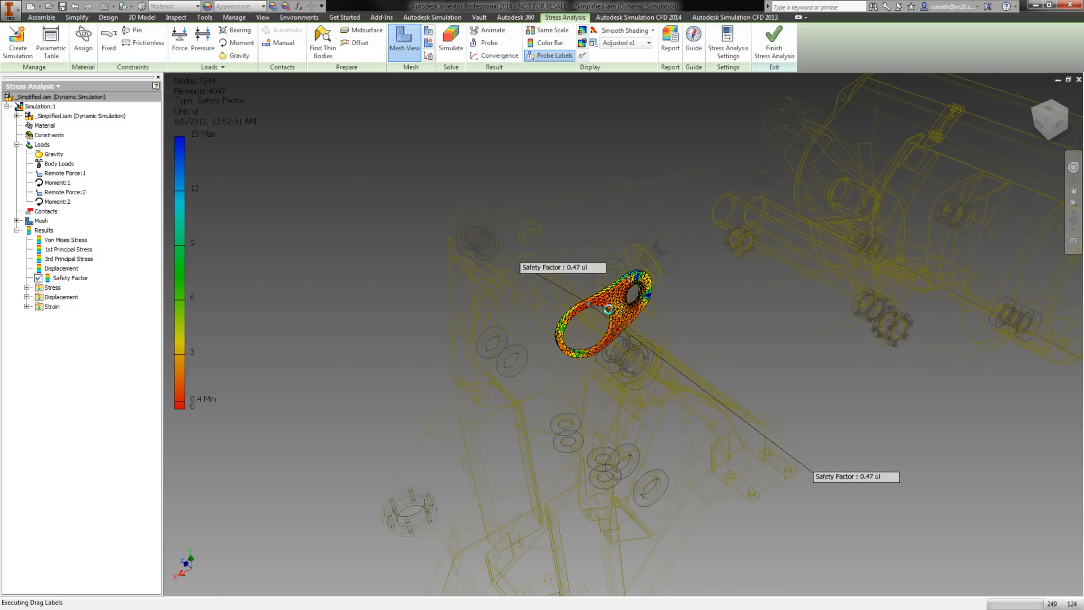
pyautogui.scroll(-3, 635, 309)
pyautogui.scroll(-3, 599, 312)
pyautogui.scroll(5, 599, 313)
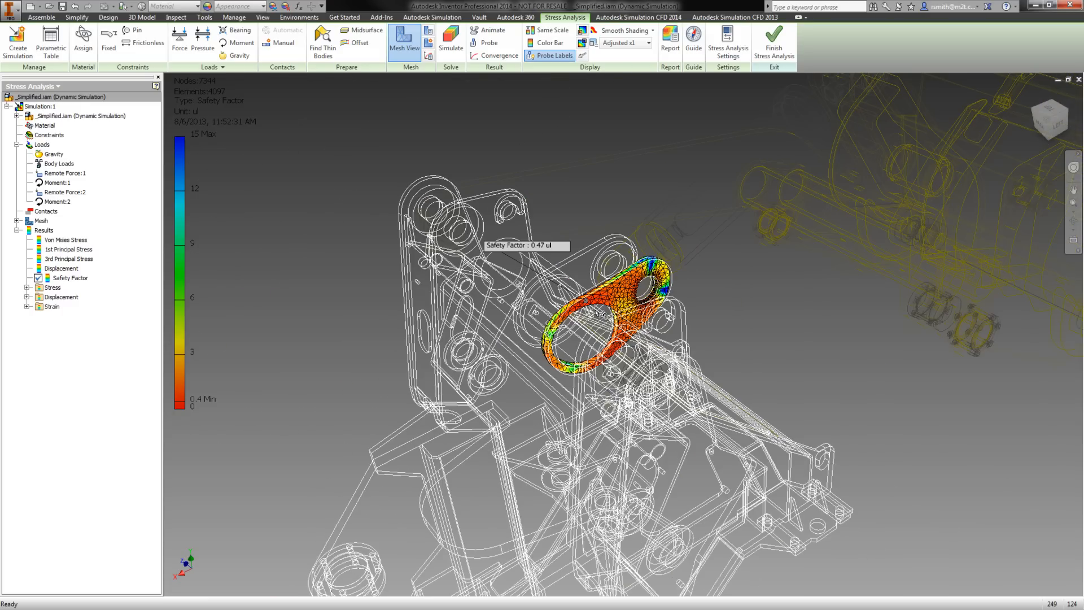
pyautogui.scroll(-3, 748, 317)
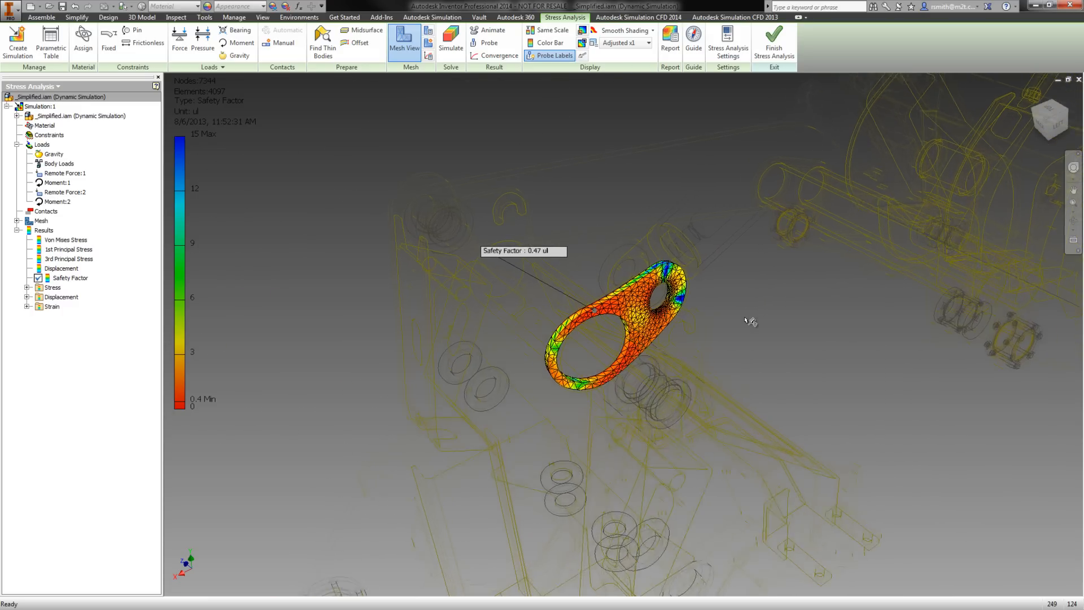
pyautogui.scroll(-2, 804, 322)
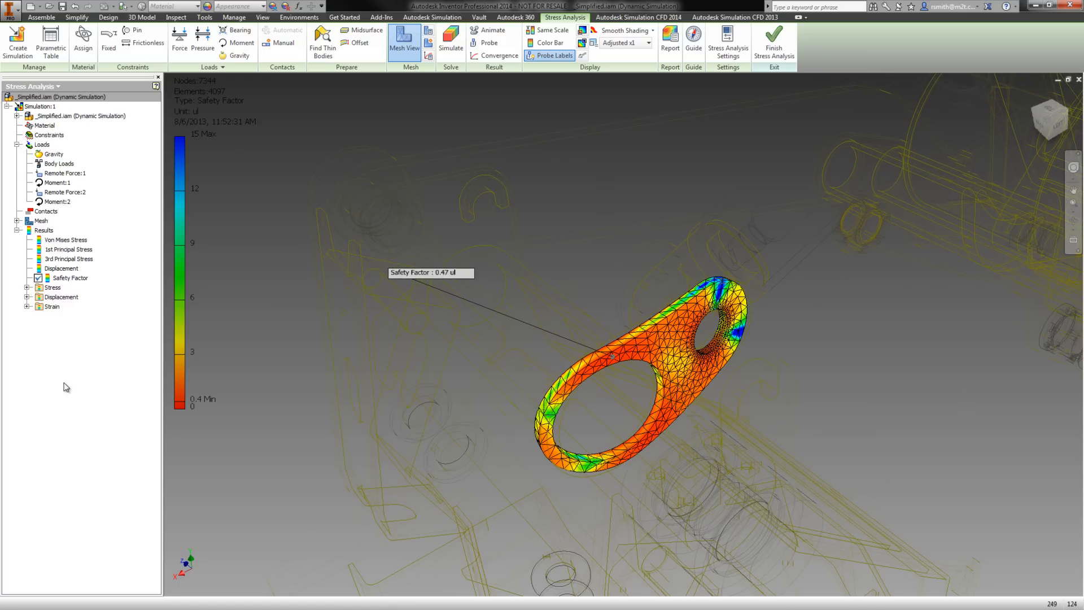
# Step: List the individual stress components and display the Stress XX result on the lug
pyautogui.click(27, 287)
pyautogui.doubleClick(67, 298)
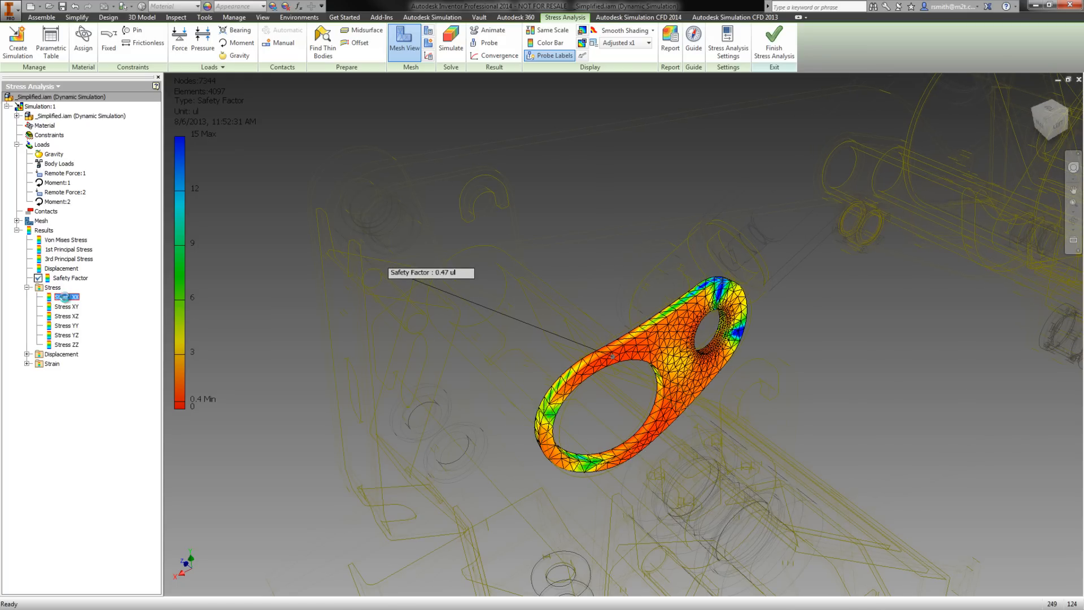